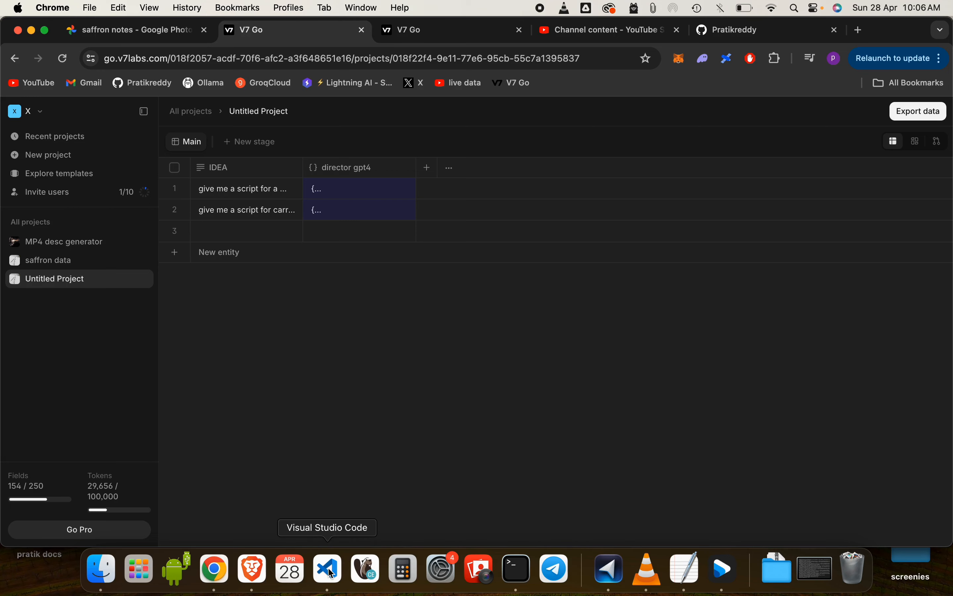
Switch to Visual Studio Code, then to Finder, and browse the files in the 2024-04-26_00-20-15 folder
click(330, 570)
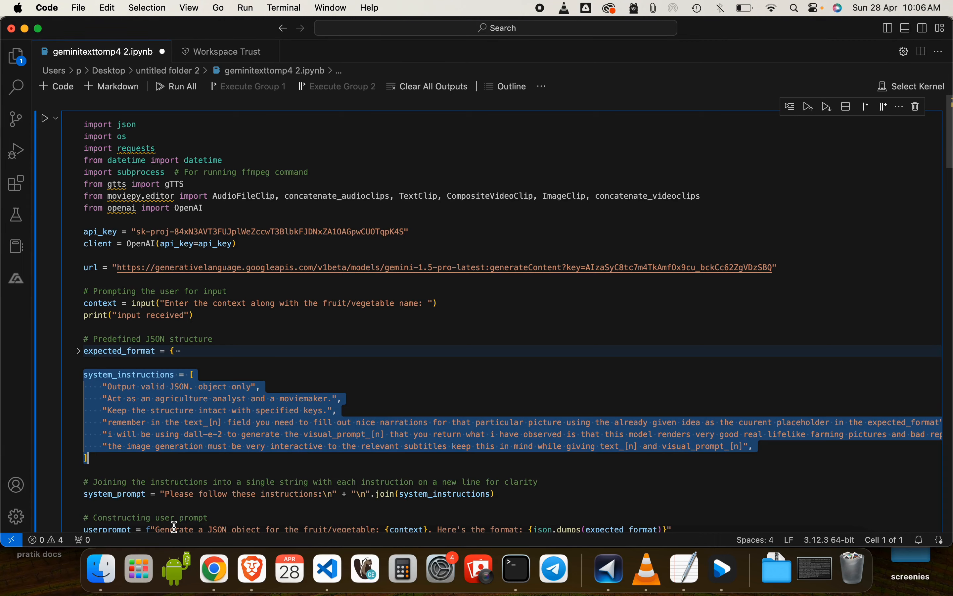
click(102, 571)
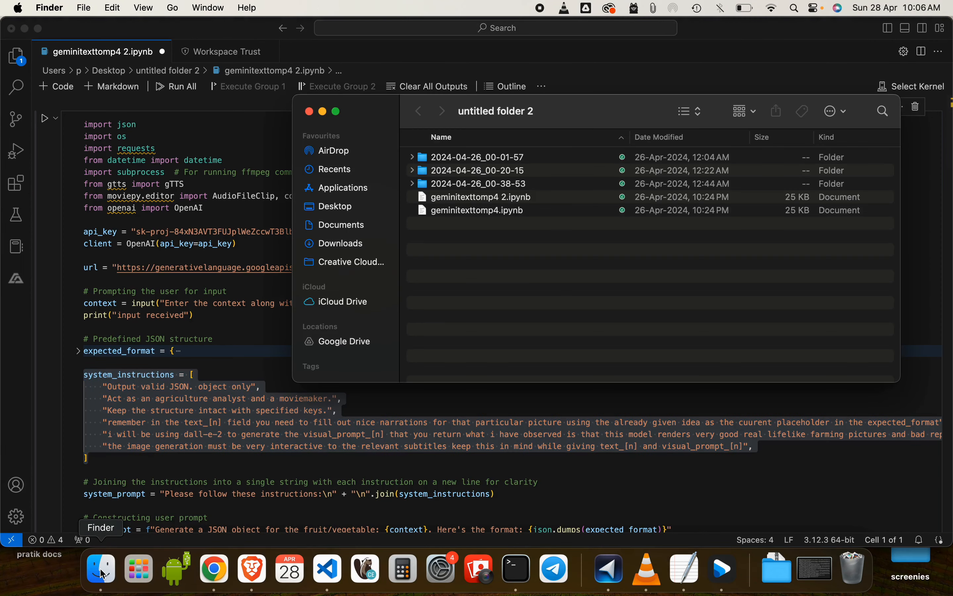
click(412, 170)
scroll(457, 277, down, 3)
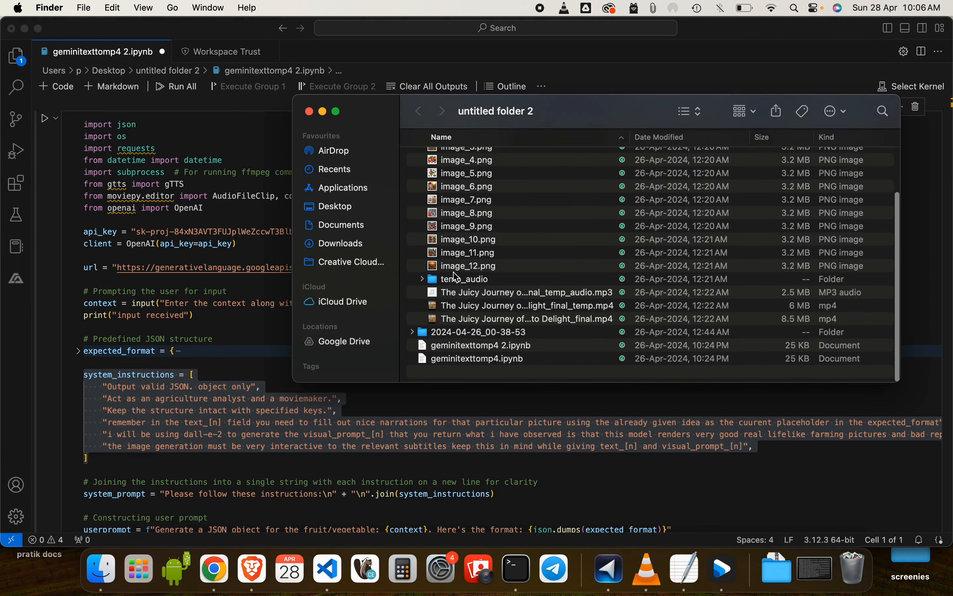
scroll(457, 277, up, 3)
scroll(475, 309, down, 2)
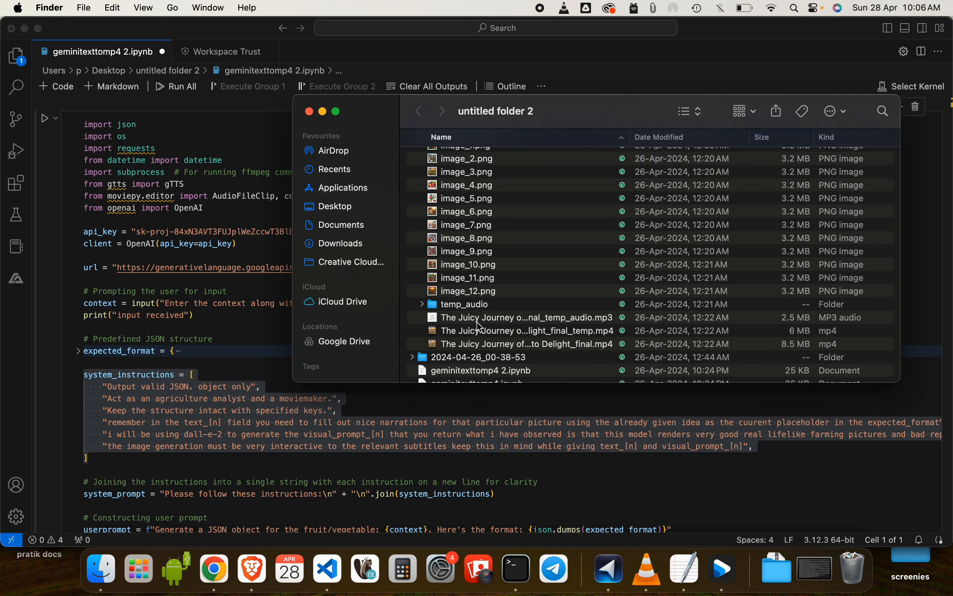
Play the strawberry video ending in "to Delight_final.mp4", skip to about 00:31, and close the player and the folder window
click(479, 343)
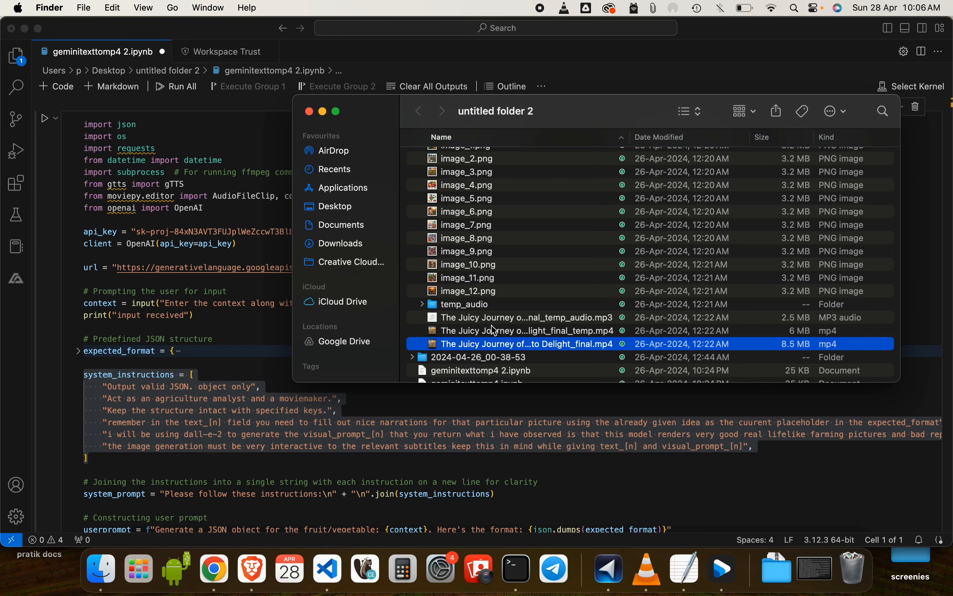
double_click(493, 345)
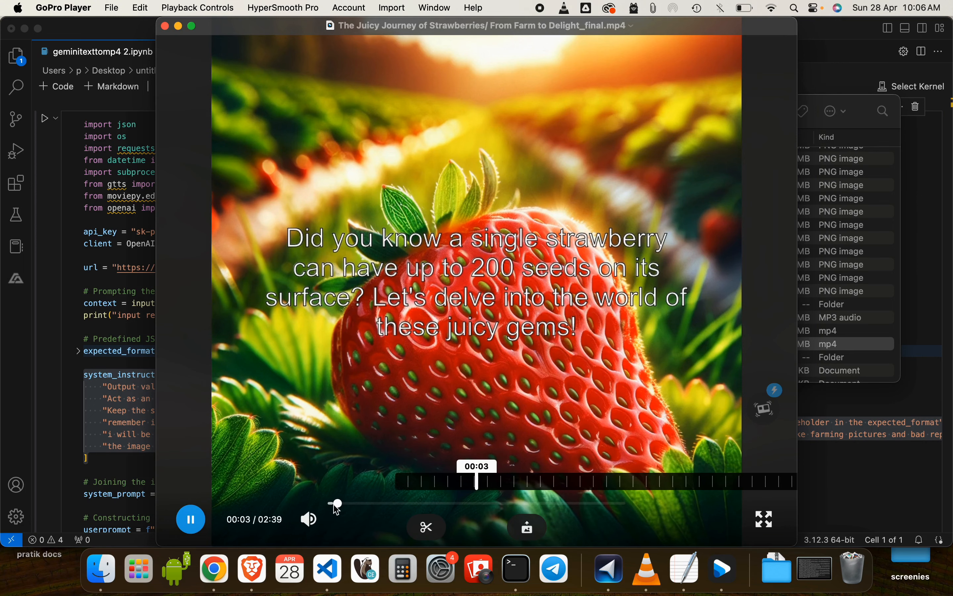
drag(337, 510, 392, 504)
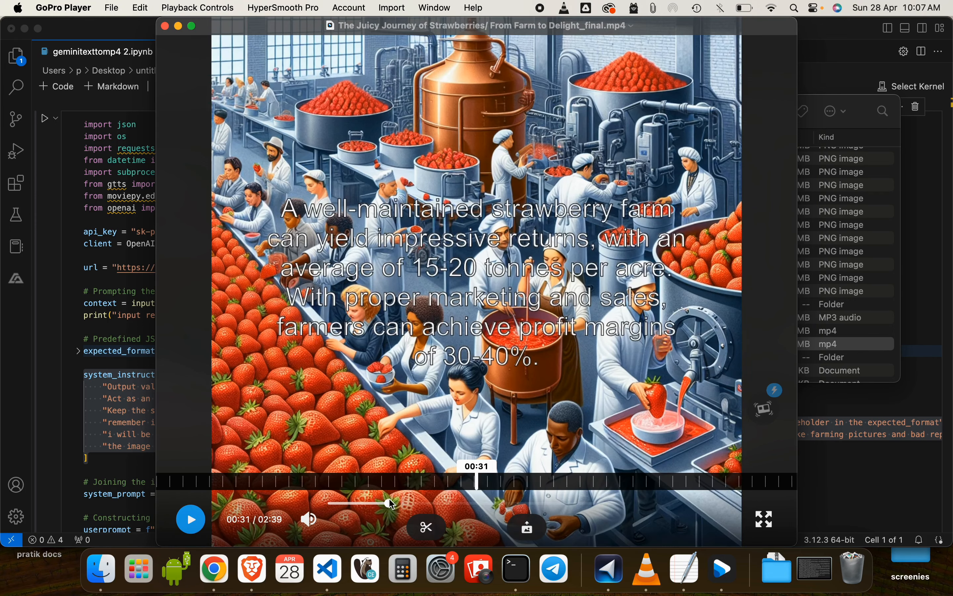
click(166, 26)
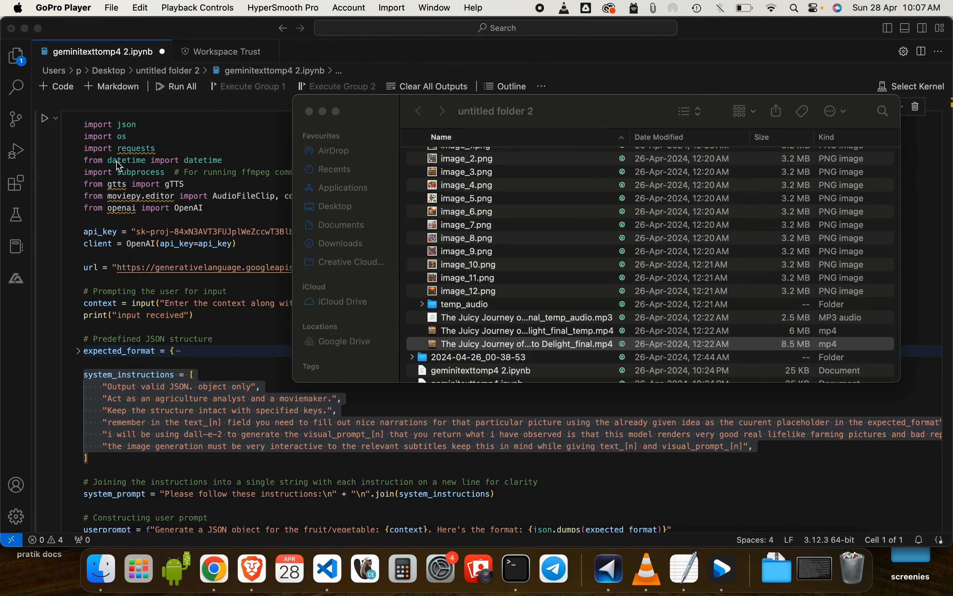
click(309, 111)
Unfold the expected_format JSON structure in the notebook to review its segments, and fold it again
scroll(138, 367, down, 3)
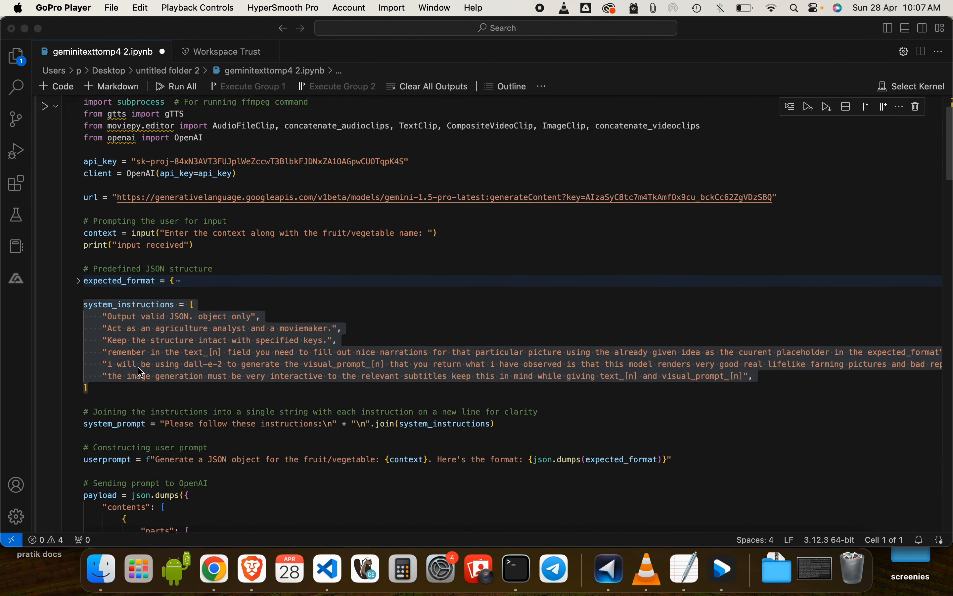
click(80, 280)
click(79, 280)
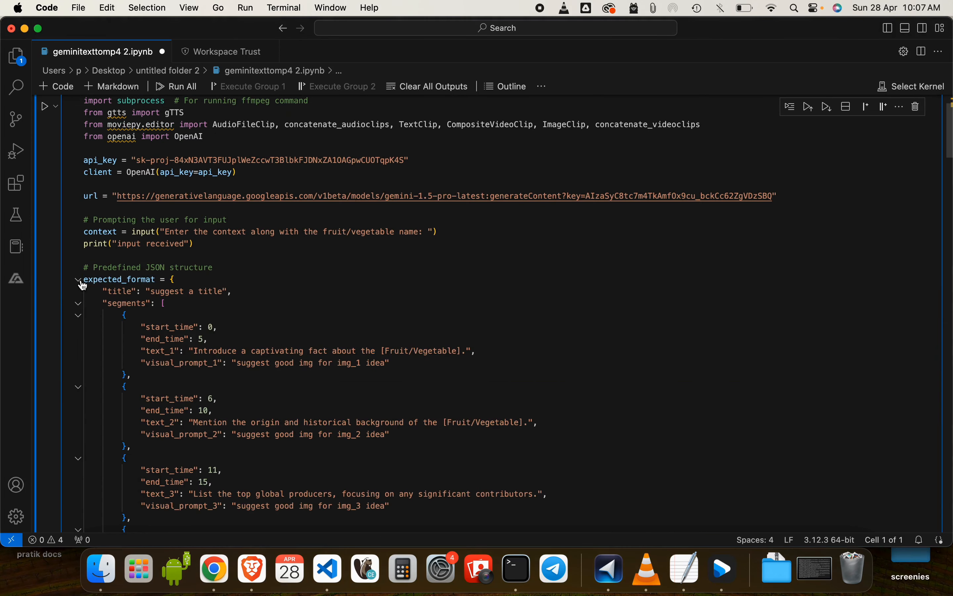
click(79, 279)
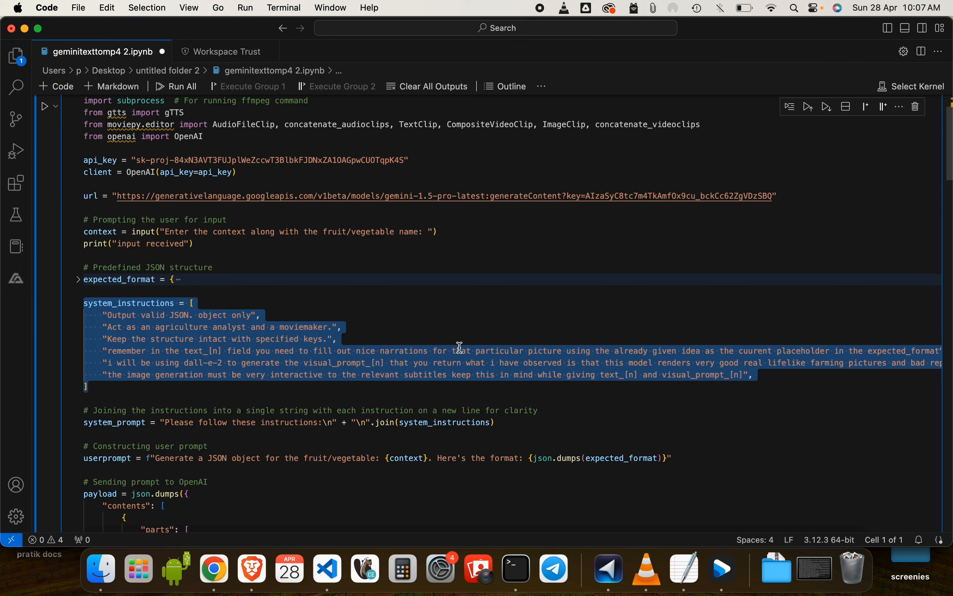
Switch to Chrome and look through the channel's video list in YouTube Studio
click(215, 576)
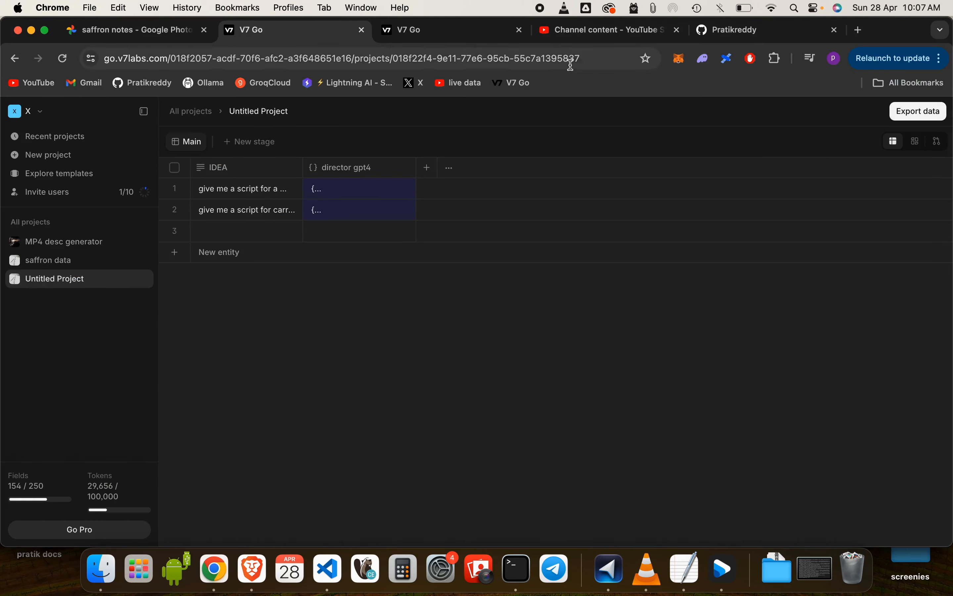
click(589, 32)
scroll(309, 414, down, 5)
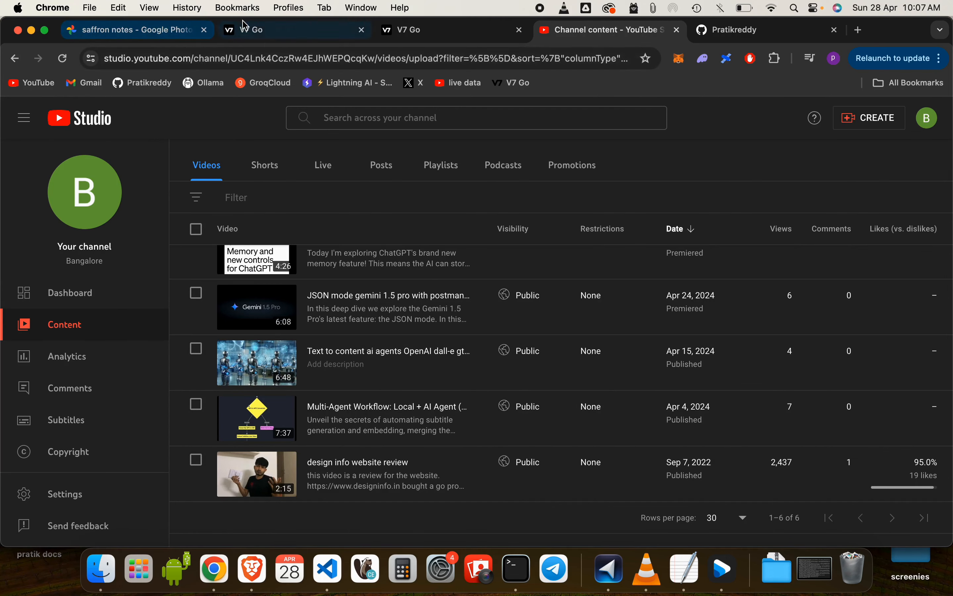
Return to the V7 Go Untitled Project and widen the IDEA and director gpt4 columns
click(260, 30)
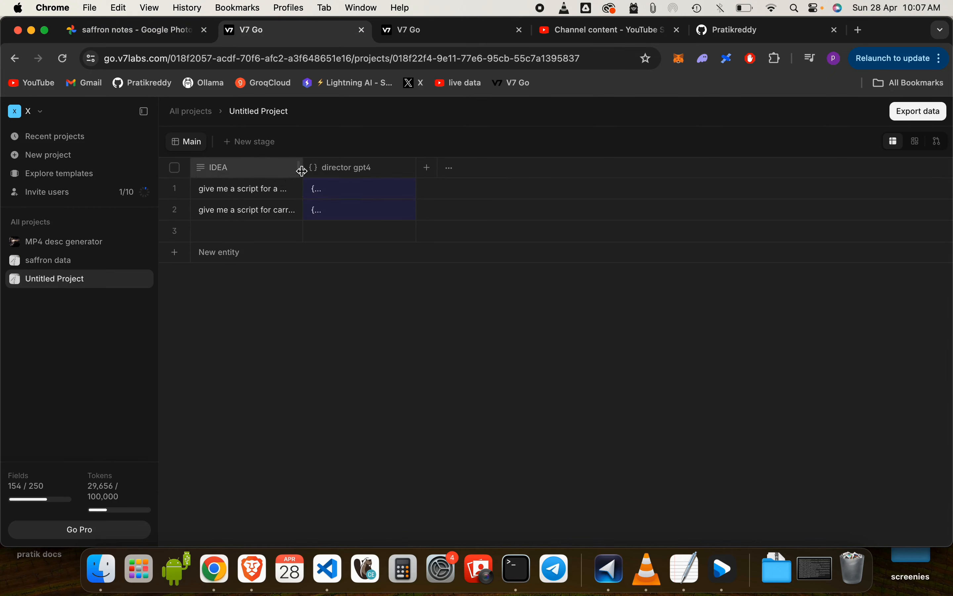
drag(303, 168, 397, 174)
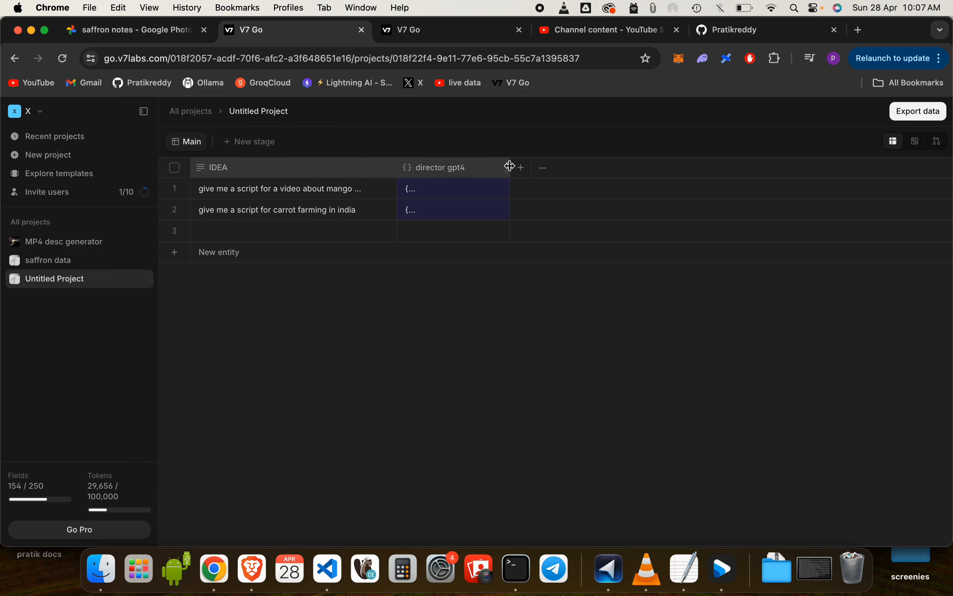
drag(511, 168, 628, 190)
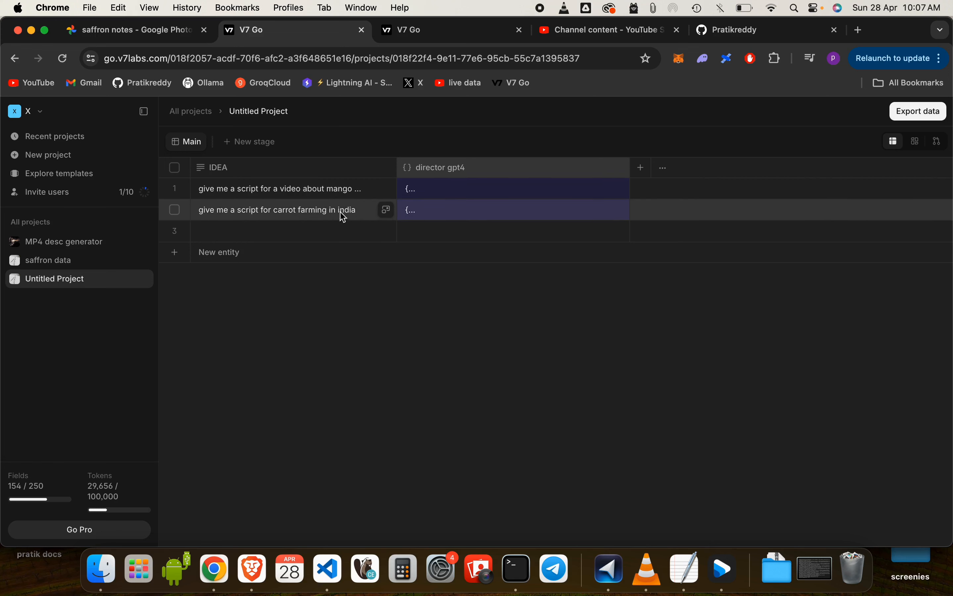
View the director gpt4 output for the mango script and review the property's prompt down to its system instructions
click(436, 191)
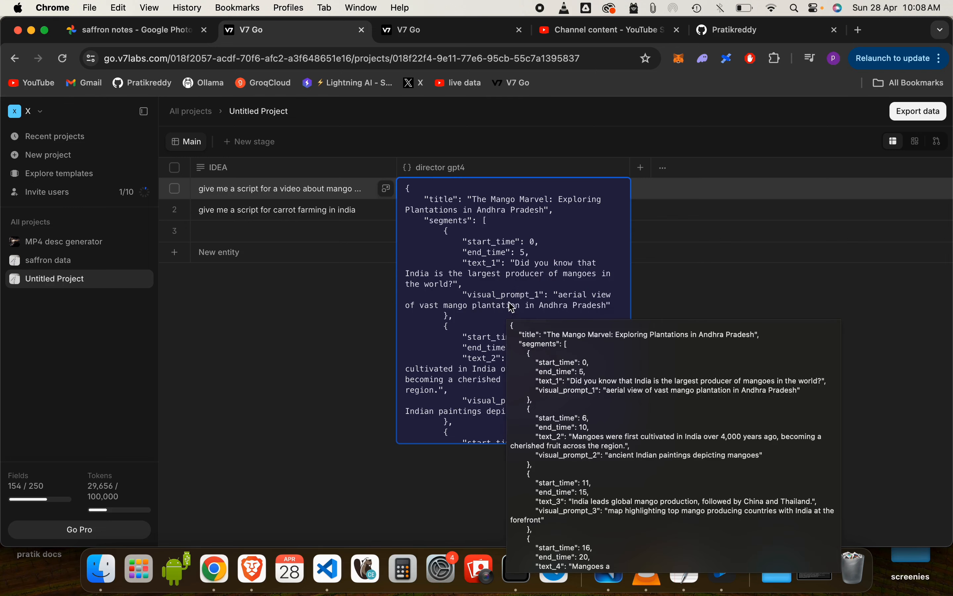
click(540, 168)
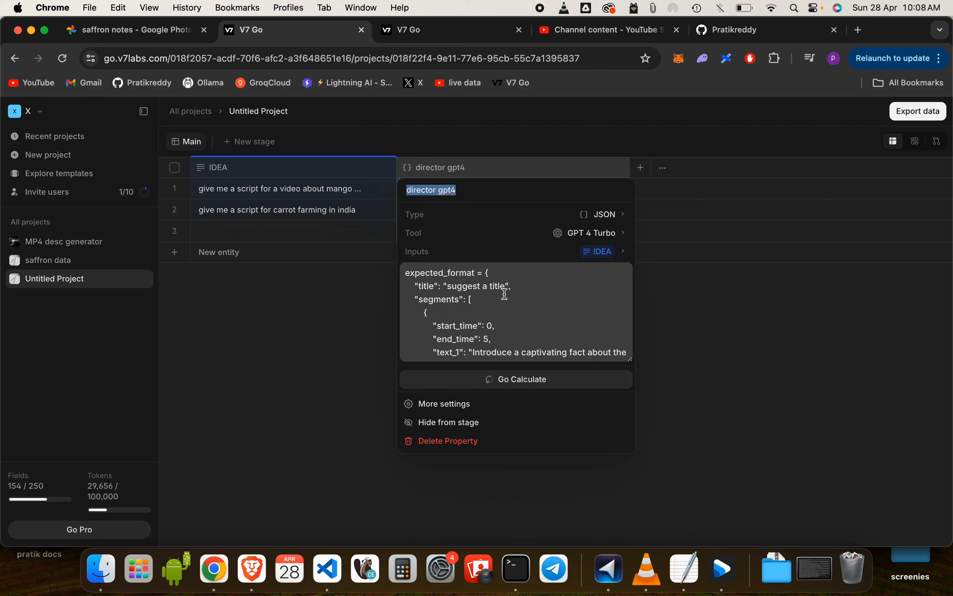
scroll(506, 294, down, 10)
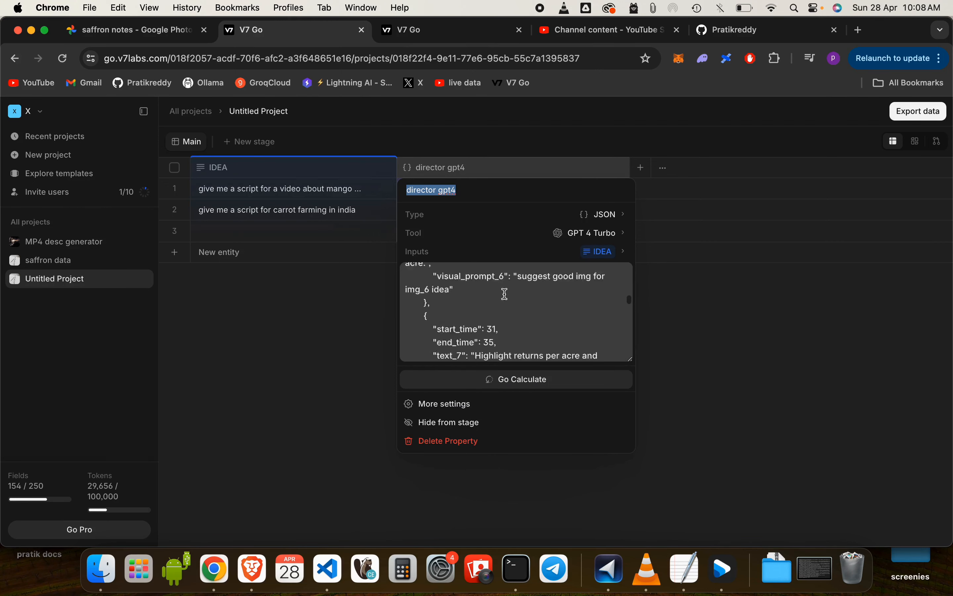
scroll(506, 293, down, 3)
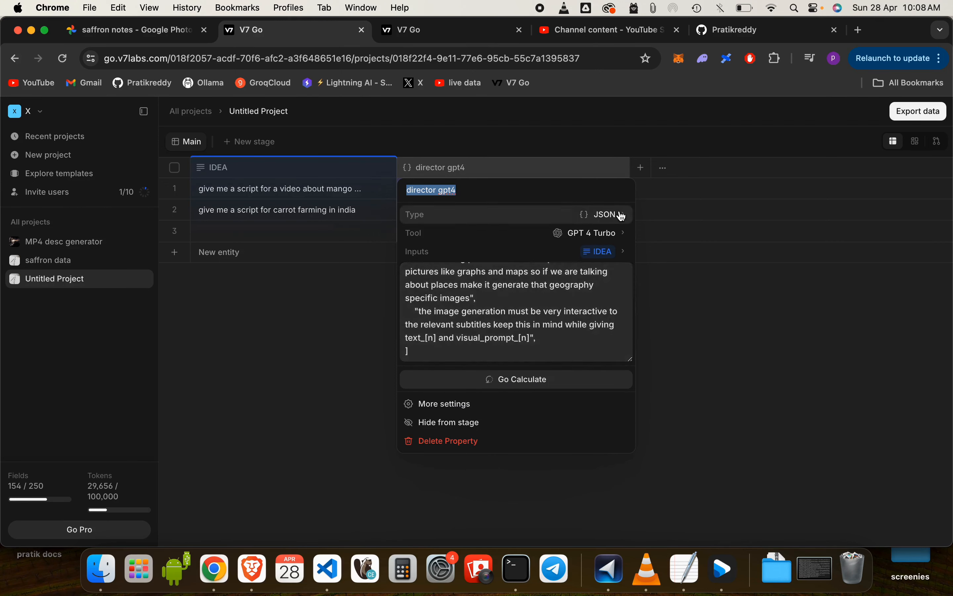
scroll(465, 312, up, 5)
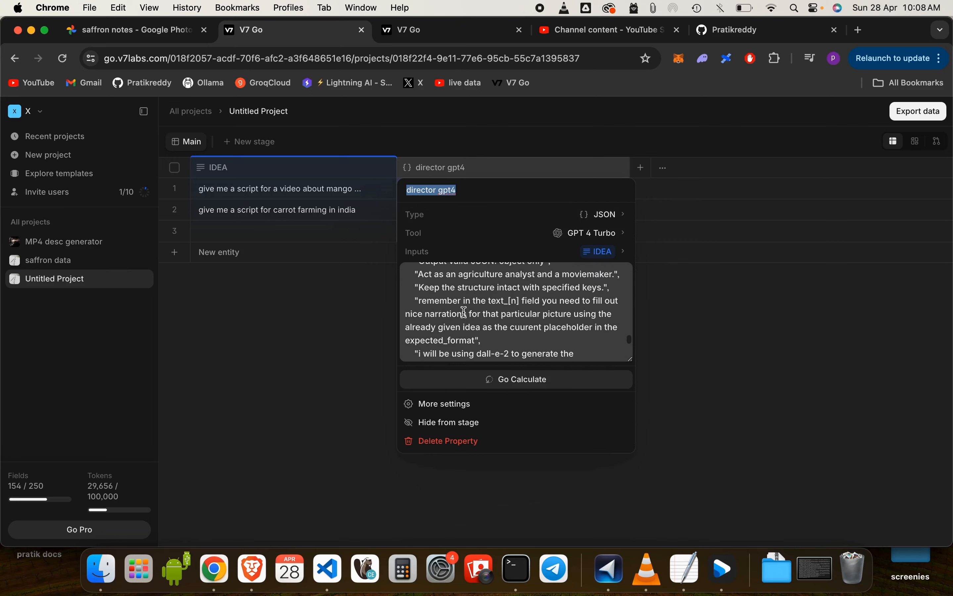
scroll(465, 312, down, 2)
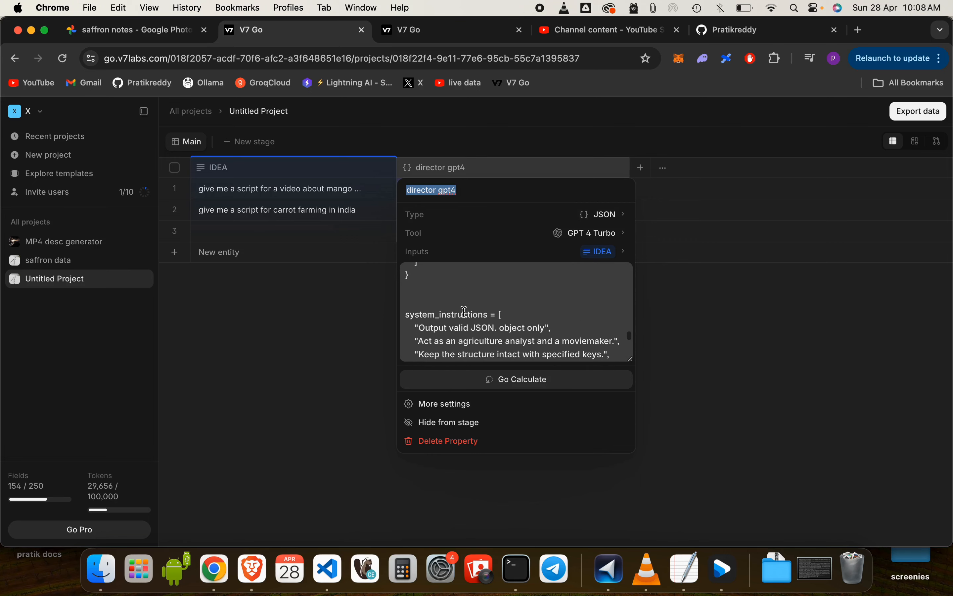
Switch to Visual Studio Code and examine the system_instructions, user prompt and payload code in the notebook
click(327, 582)
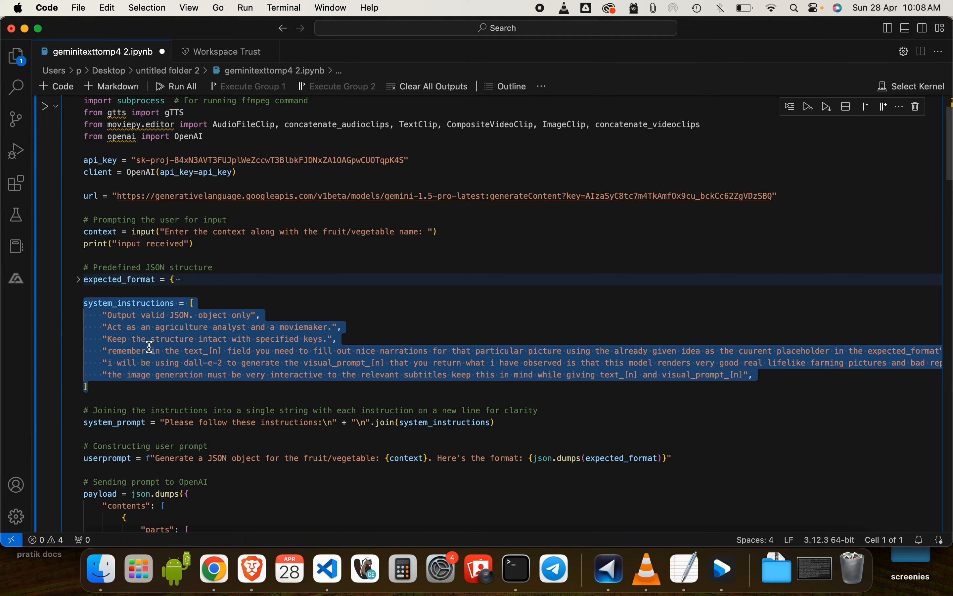
click(115, 397)
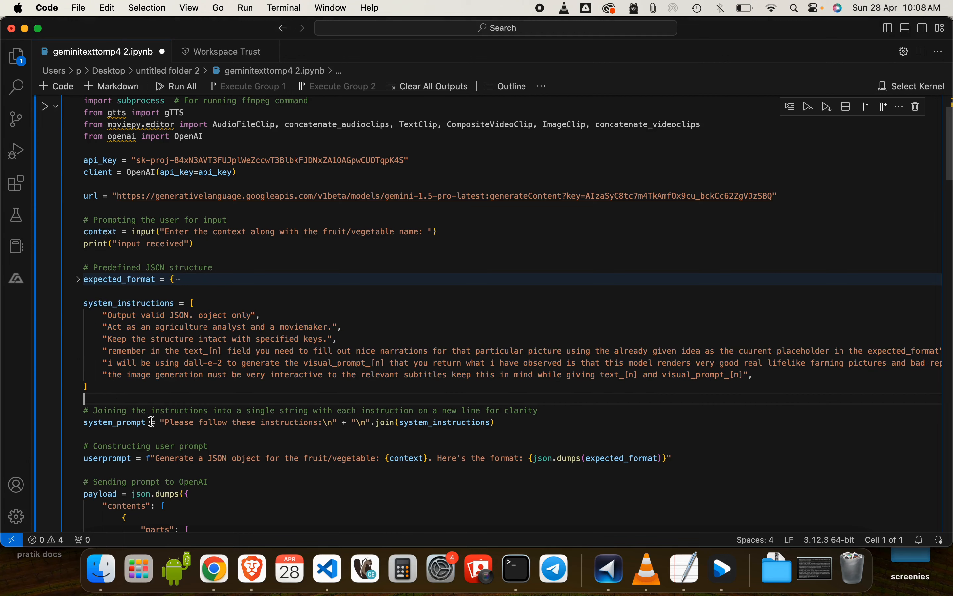
scroll(151, 422, down, 4)
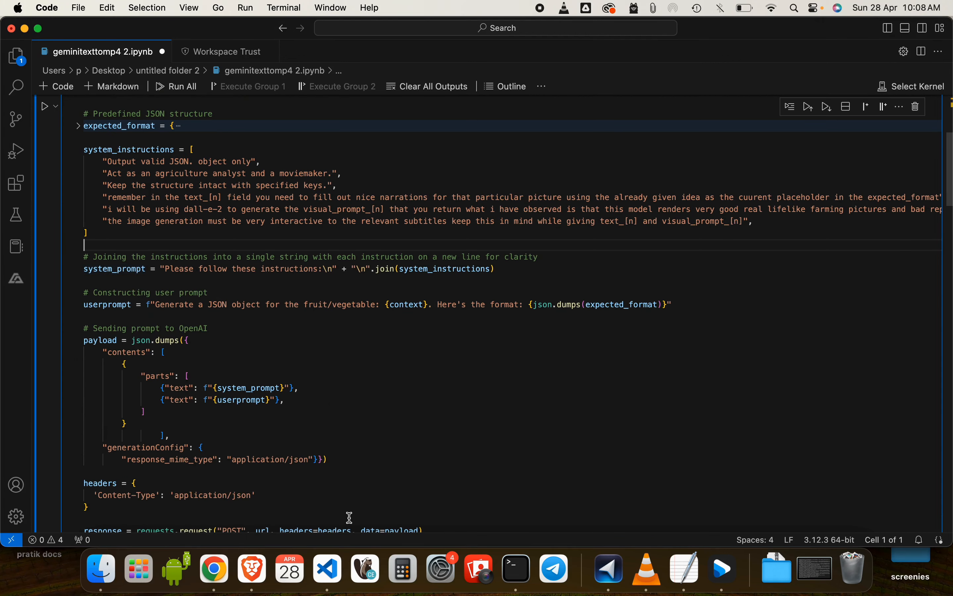
Return to V7 Go in Chrome, dismiss the property settings, and view the mango script's JSON output
click(225, 582)
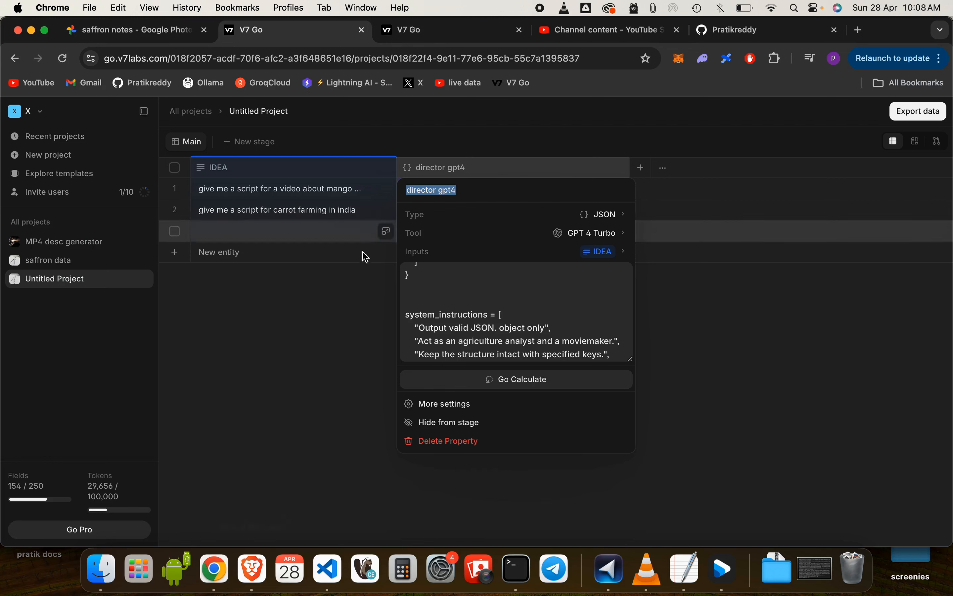
click(327, 351)
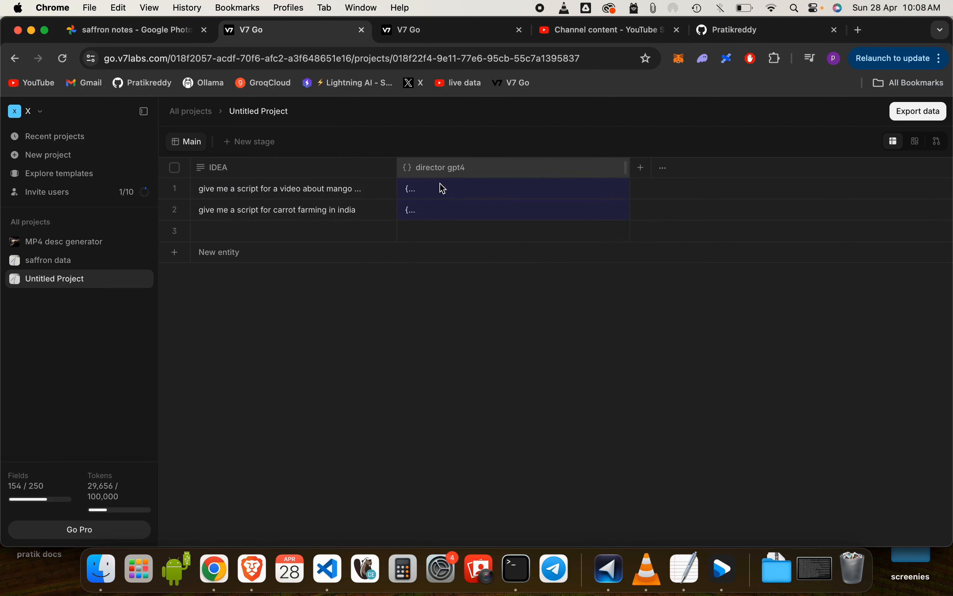
click(441, 189)
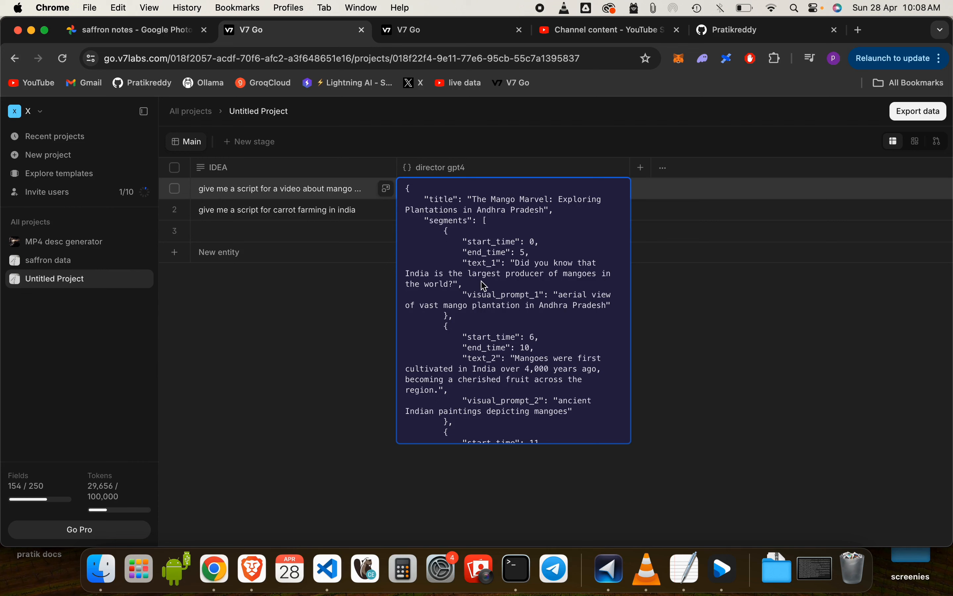
Open the full configuration of the director gpt4 property and check its Zapier trigger page, returning to the project
click(640, 168)
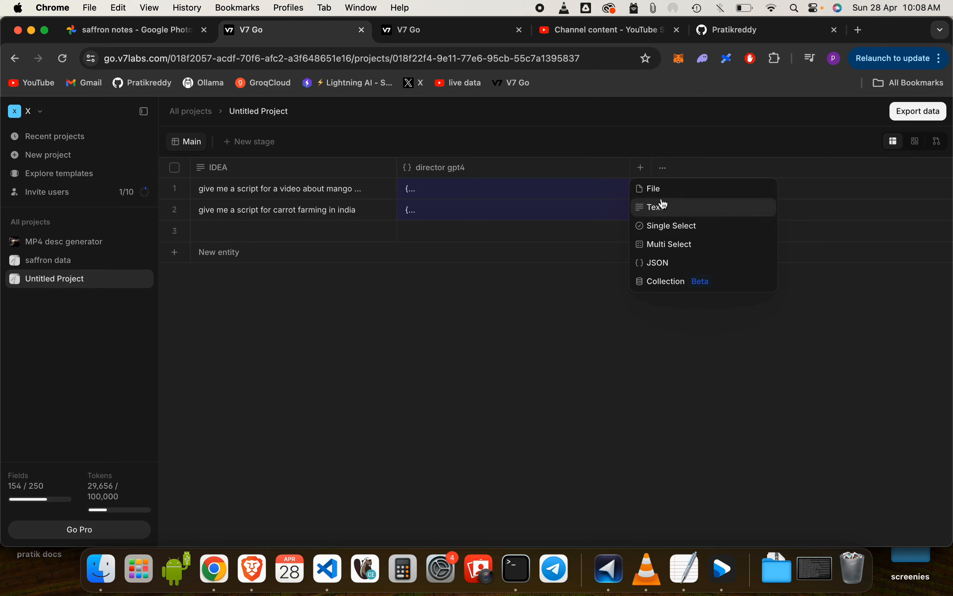
right_click(586, 169)
click(545, 166)
click(545, 166)
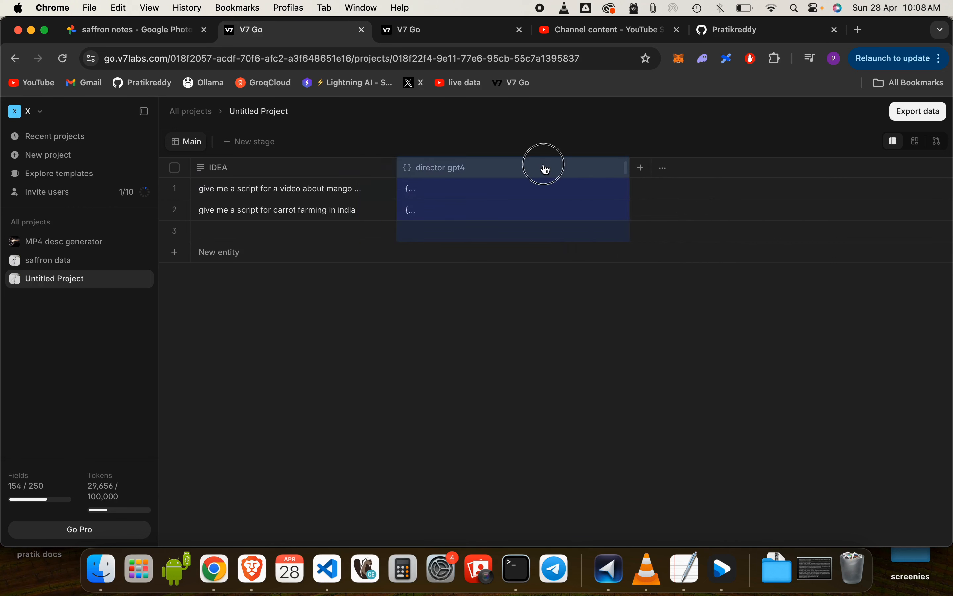
click(457, 406)
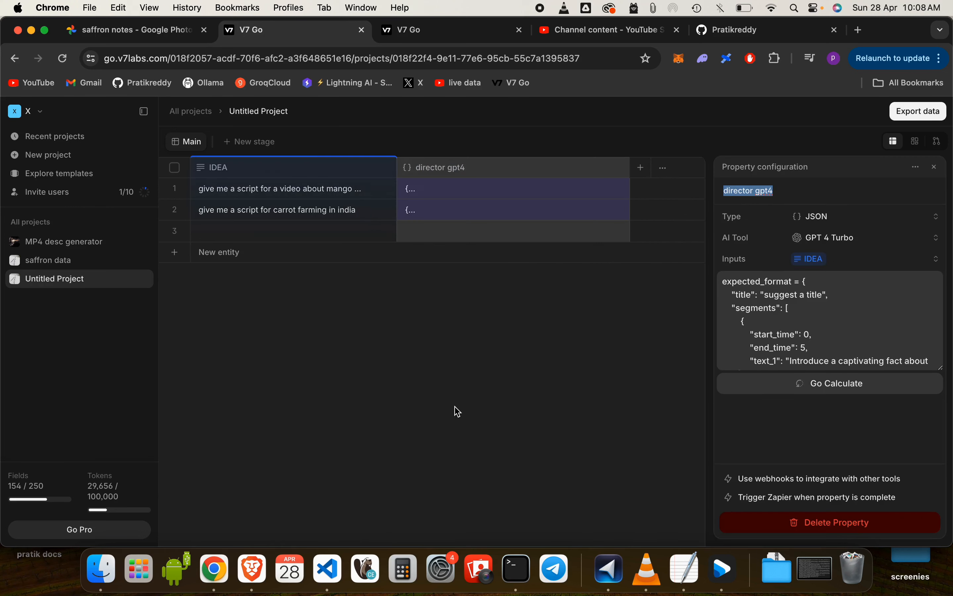
click(792, 498)
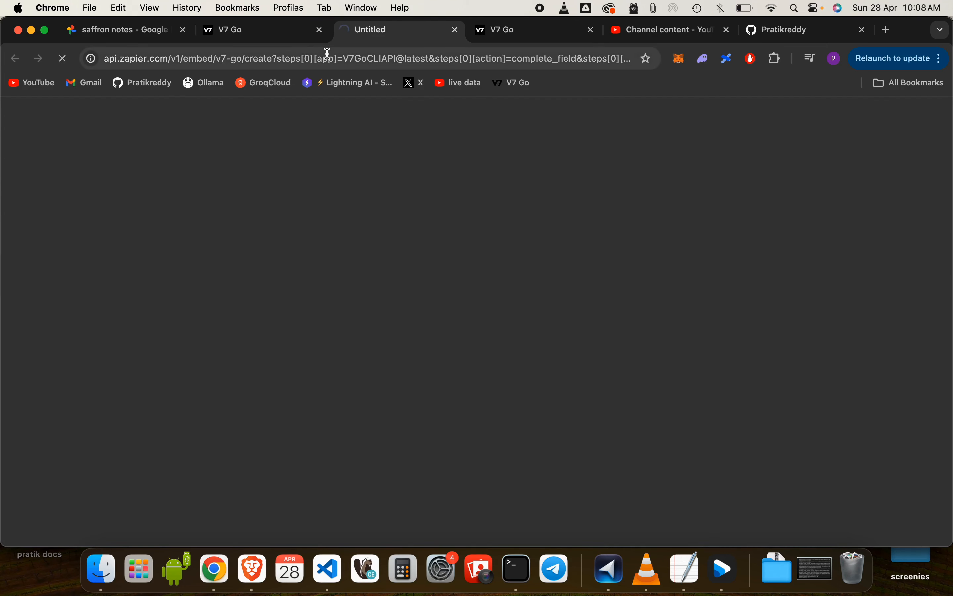
click(272, 34)
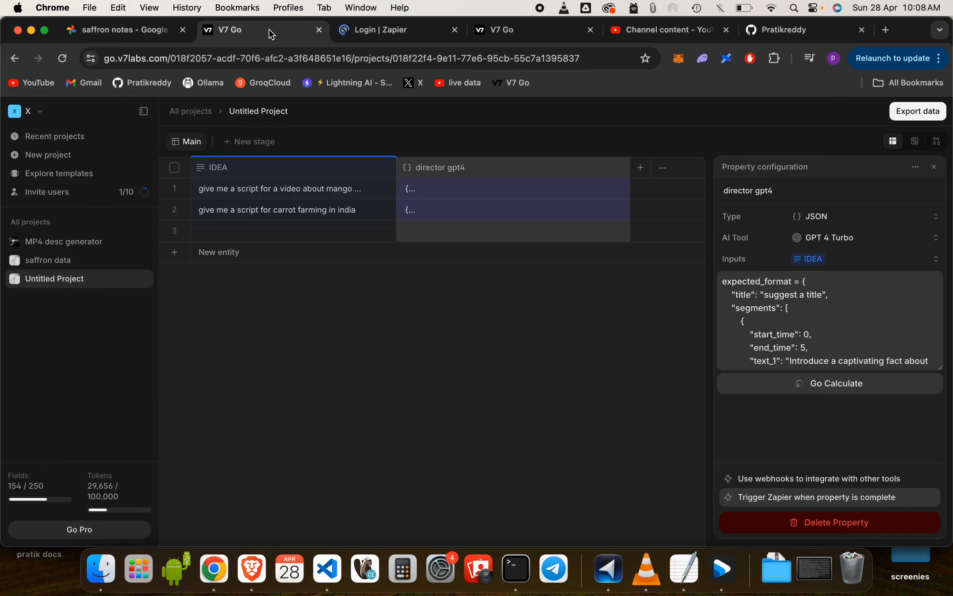
Switch to Visual Studio Code and examine the notebook's image generation, subtitle, audio and final video code
click(329, 574)
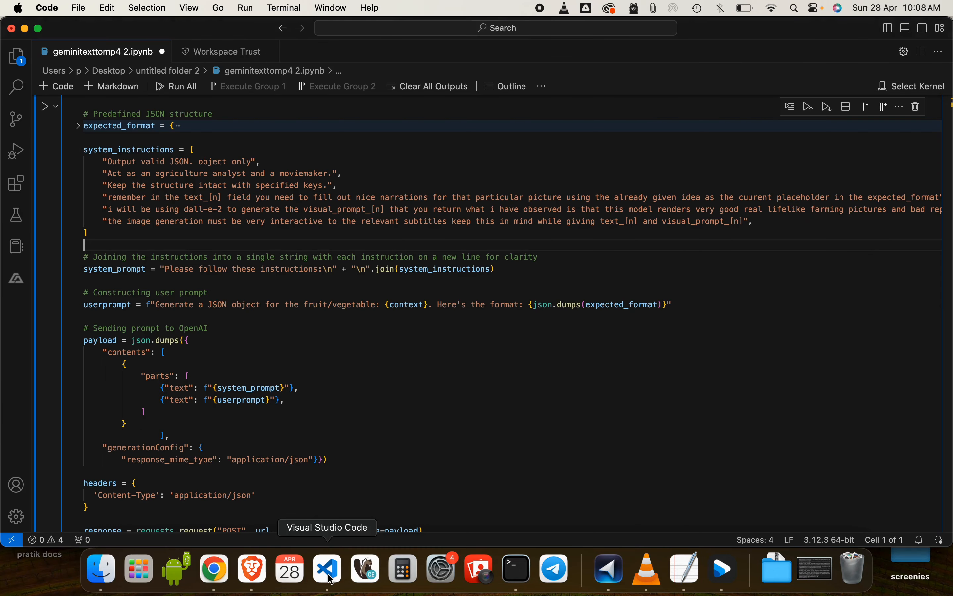
scroll(311, 430, down, 15)
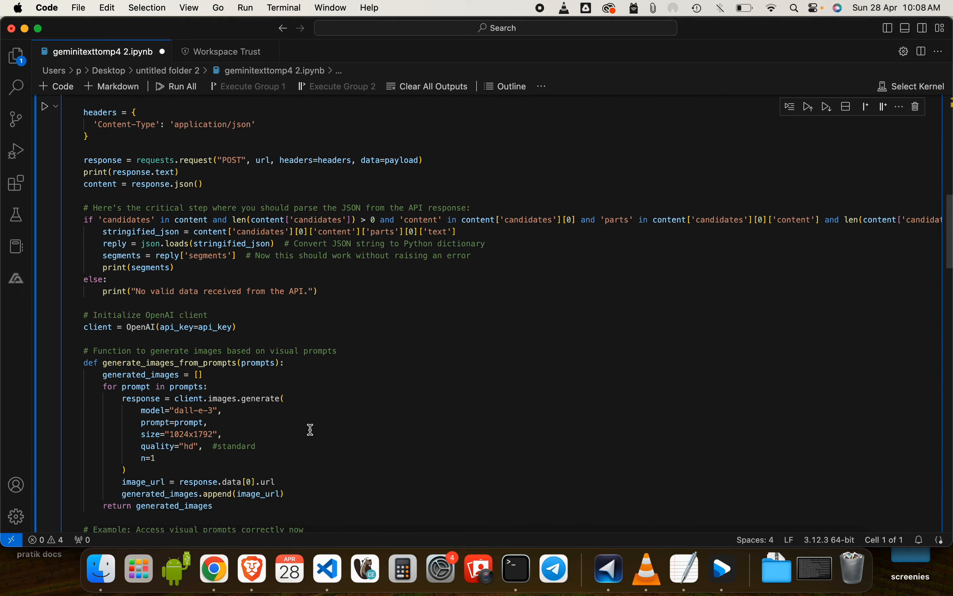
scroll(311, 430, down, 15)
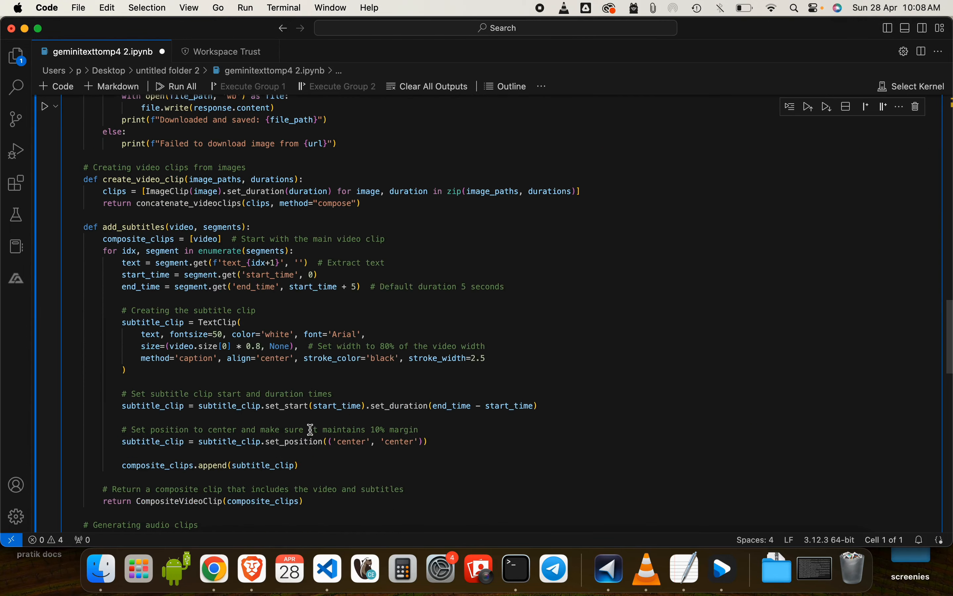
scroll(311, 429, down, 8)
scroll(311, 429, down, 10)
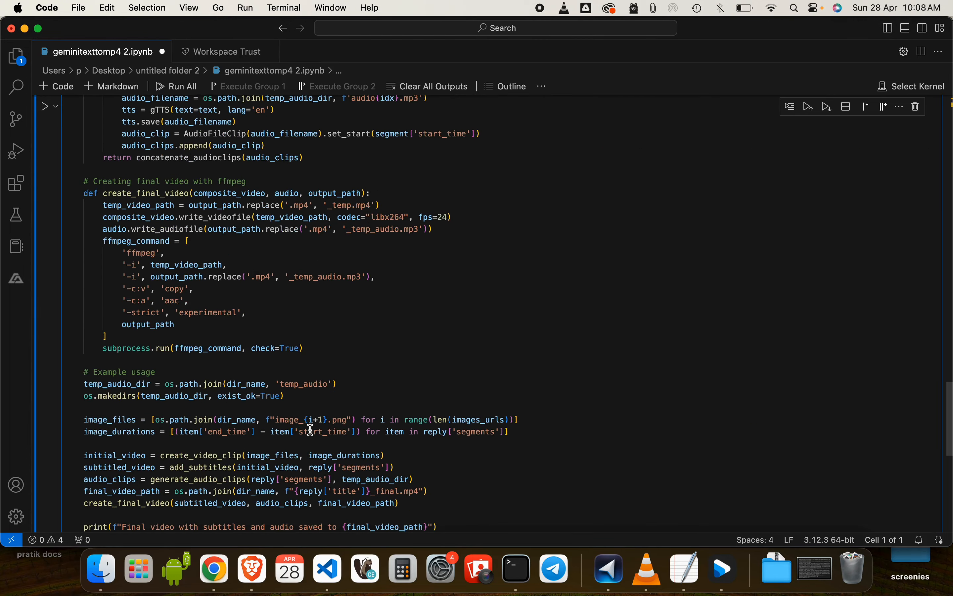
Return to V7 Go in Chrome, check the property's webhook documentation, and view the mango script's JSON output
click(214, 569)
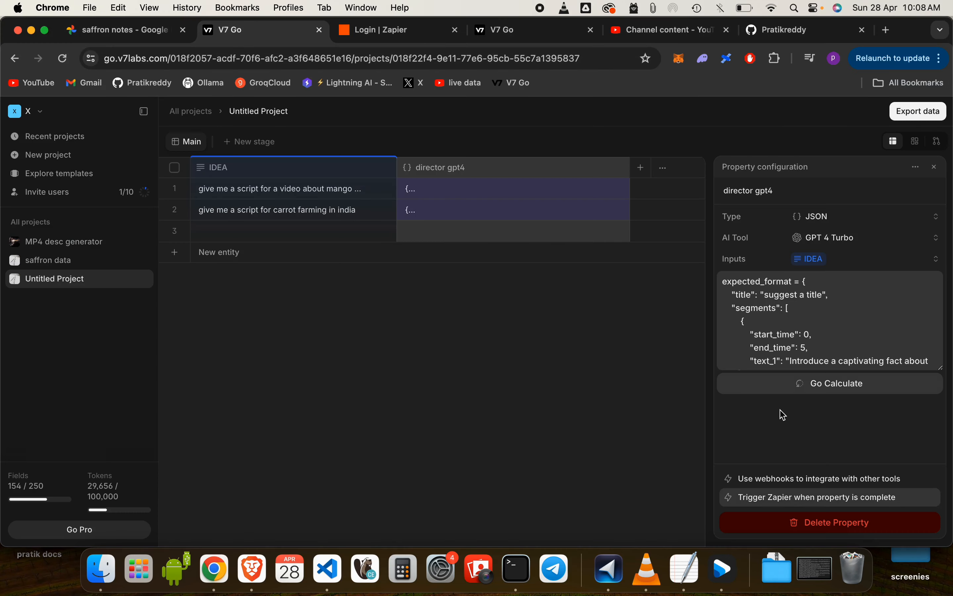
click(778, 479)
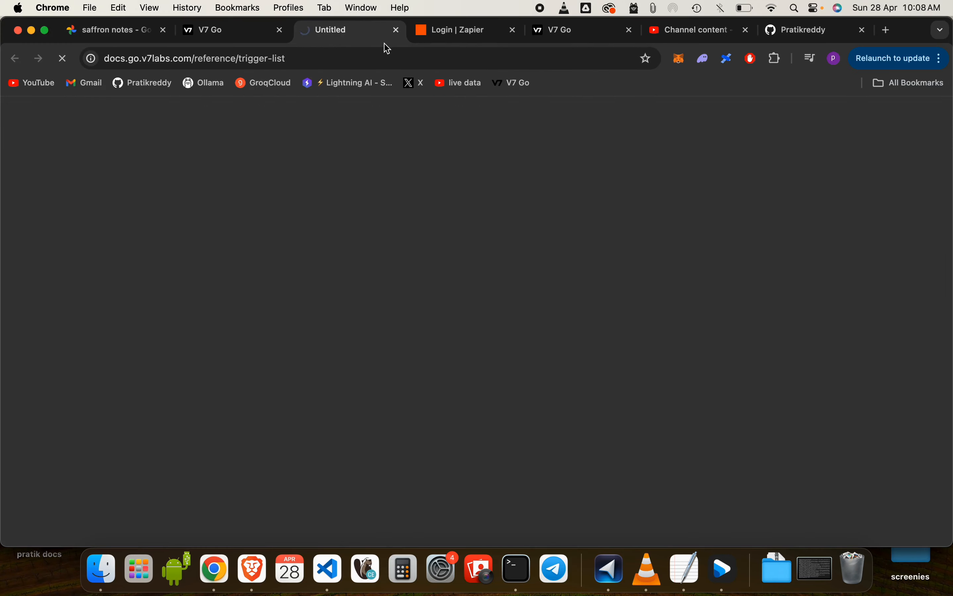
click(237, 31)
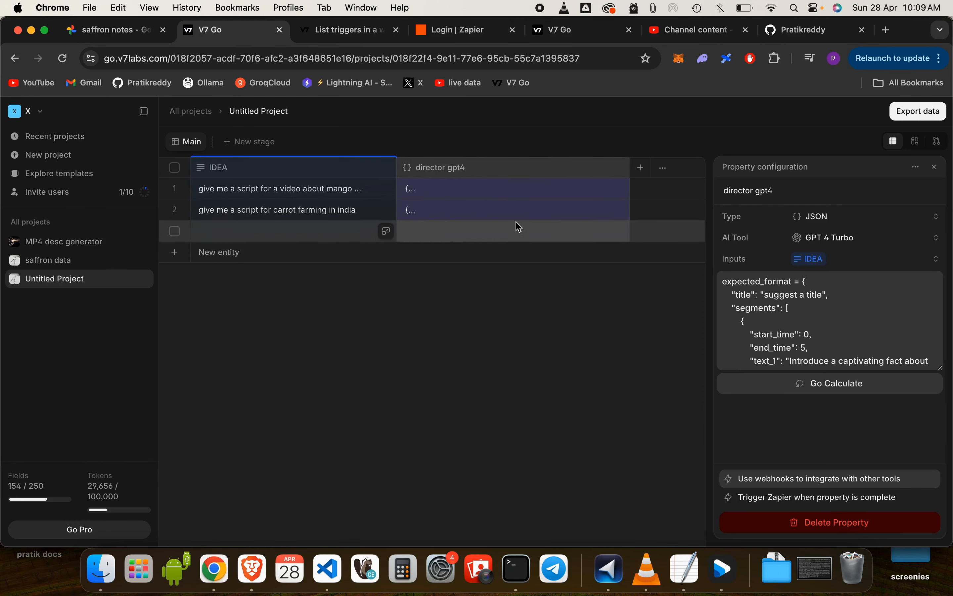
click(503, 198)
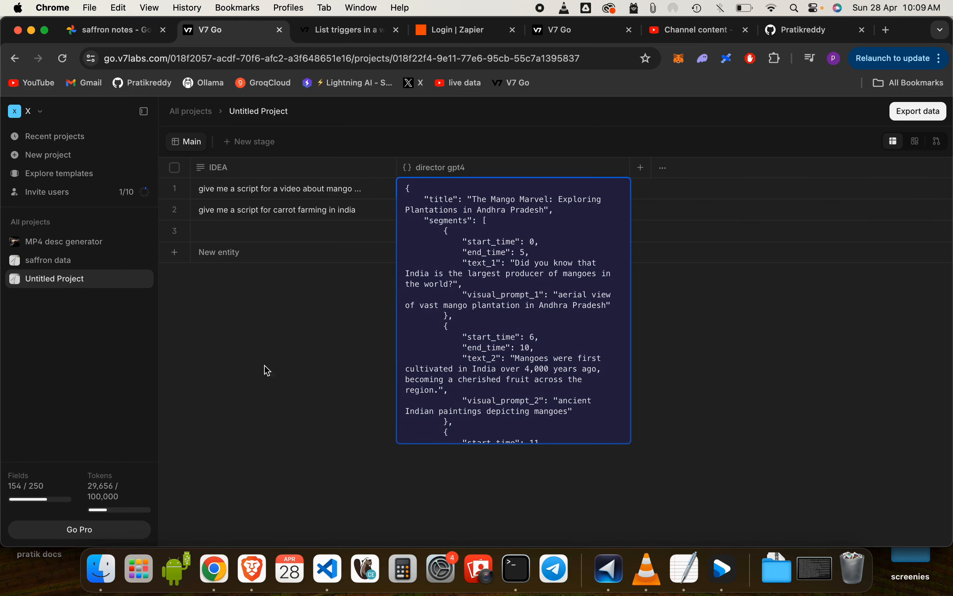
click(275, 389)
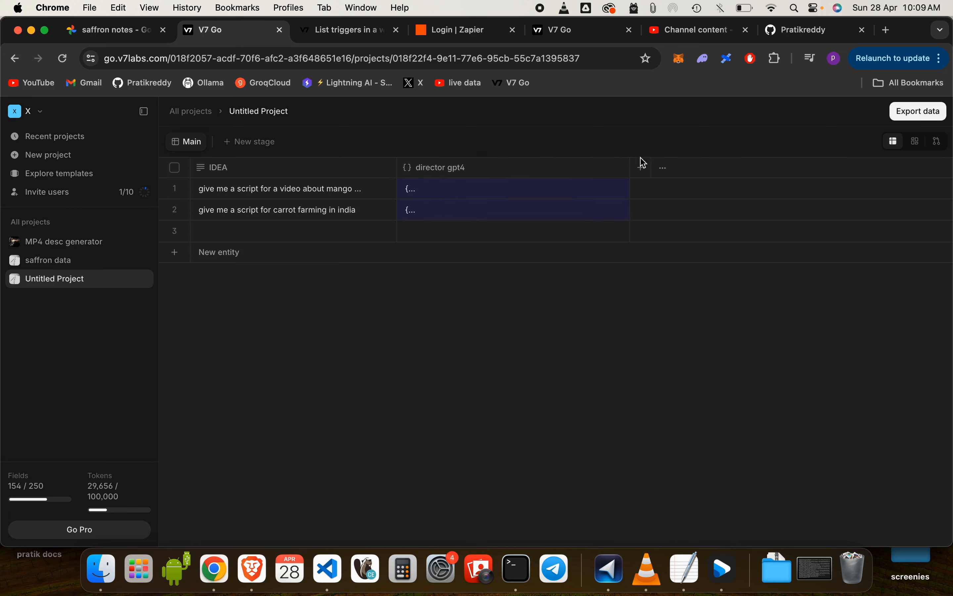
Add a new property named validation to the project and set its type to JSON
click(641, 169)
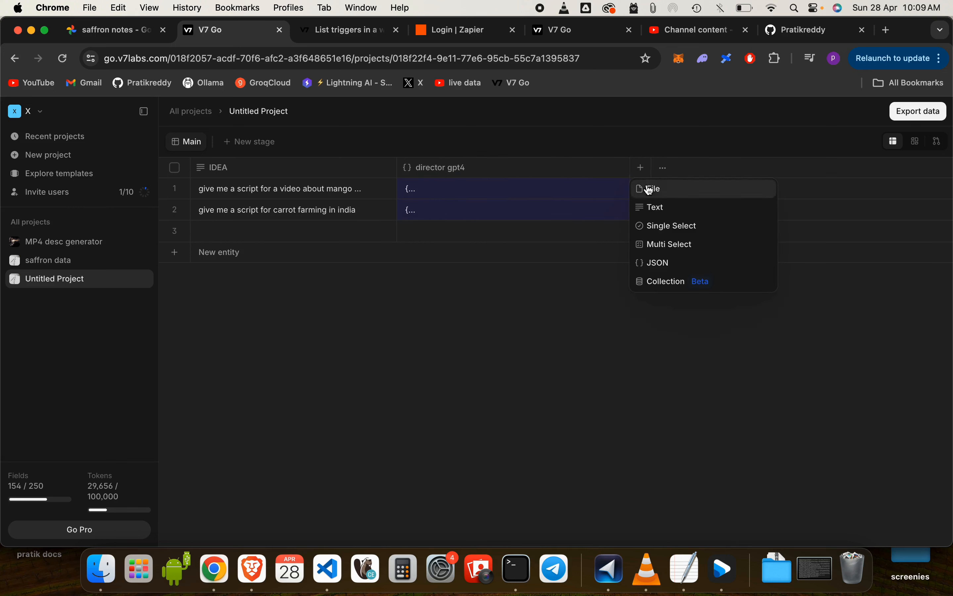
click(649, 208)
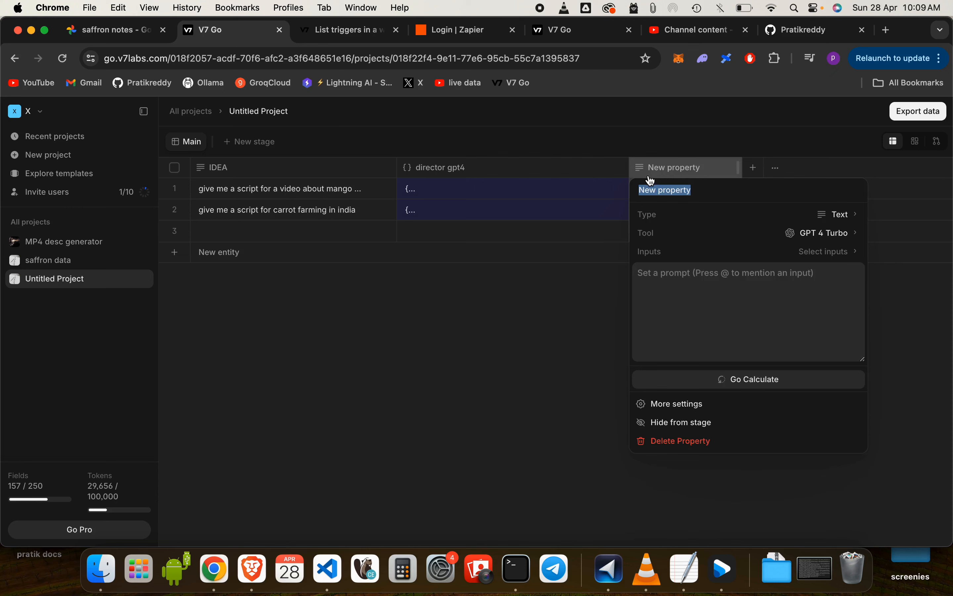
text(validation)
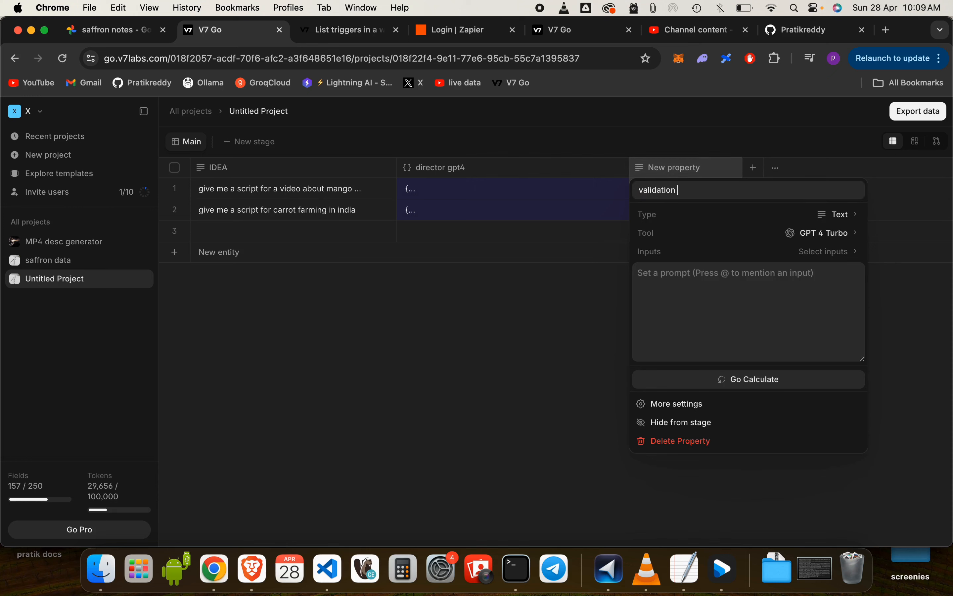
click(700, 241)
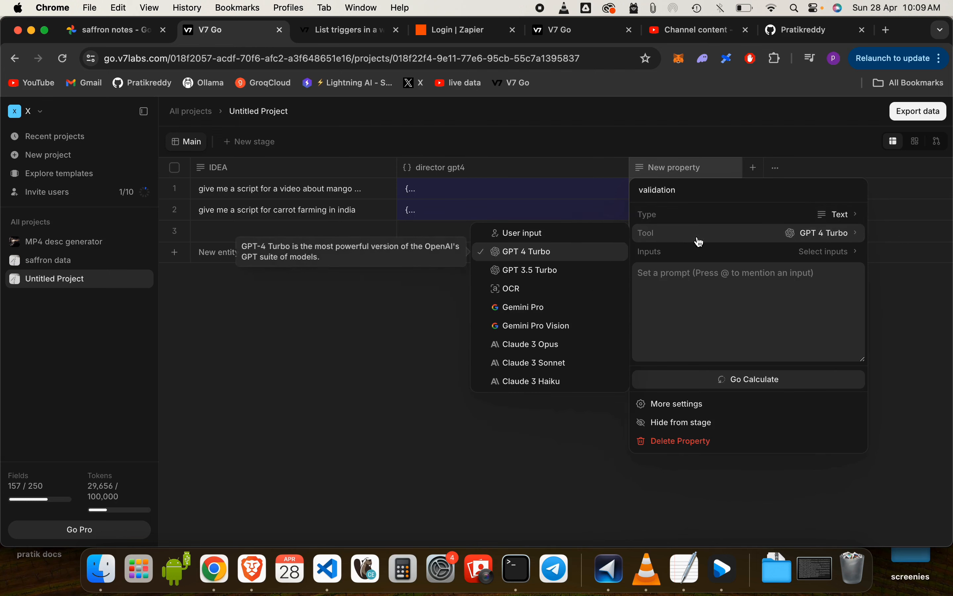
click(727, 215)
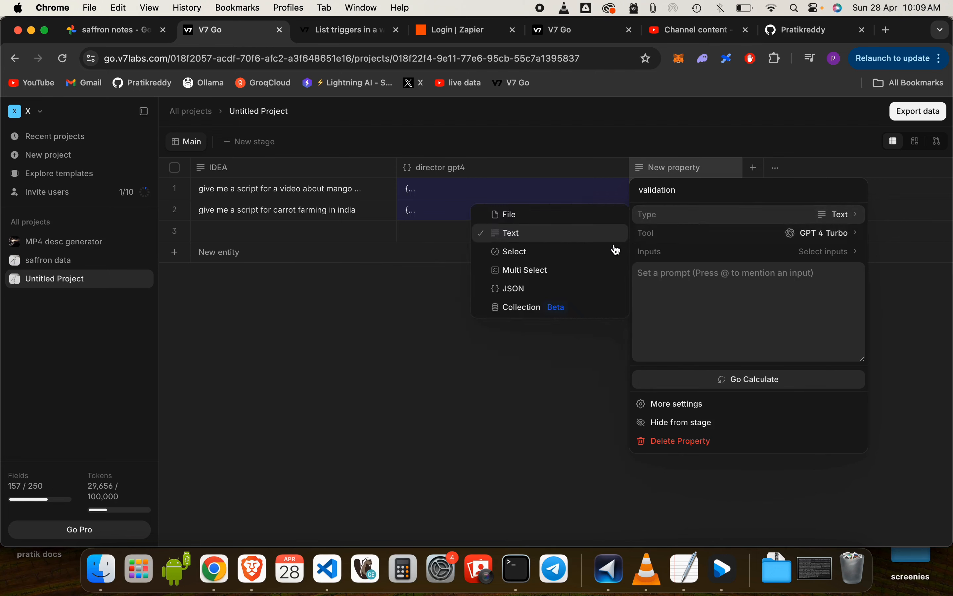
click(573, 287)
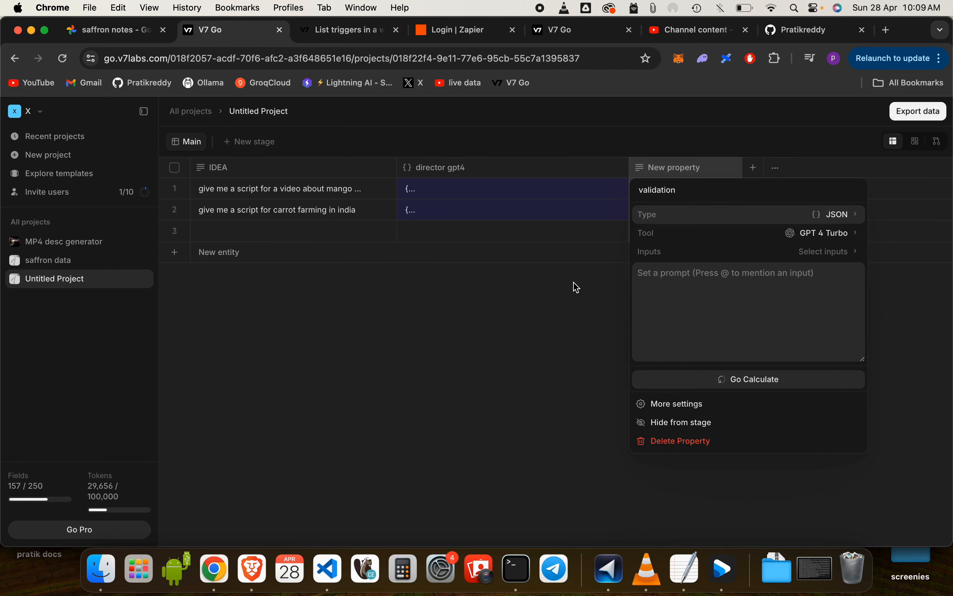
Begin the validation prompt with "i am trying to prepare vido scripts for farming based content in india"
click(749, 318)
text(i)
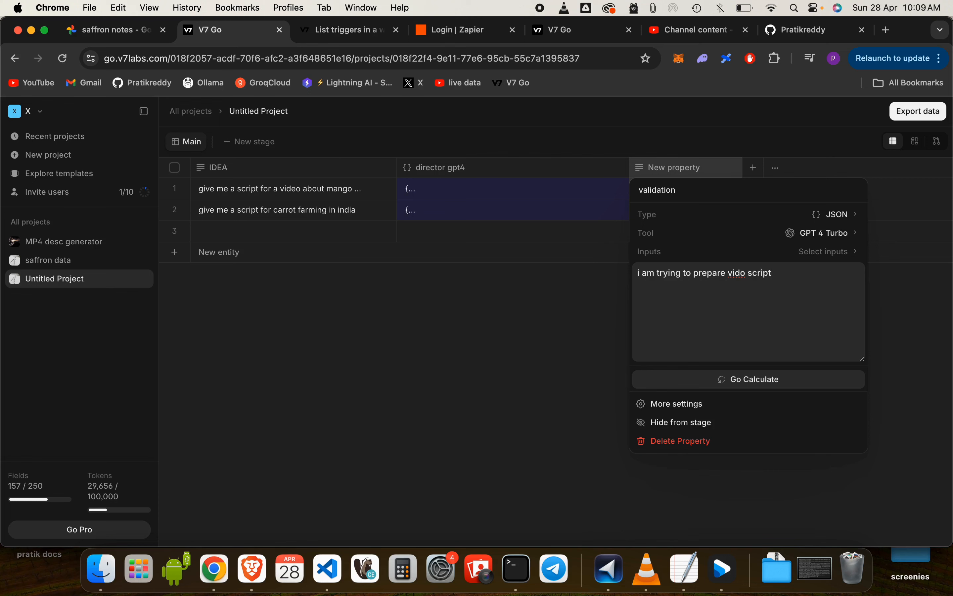
text(s for farming based content in )
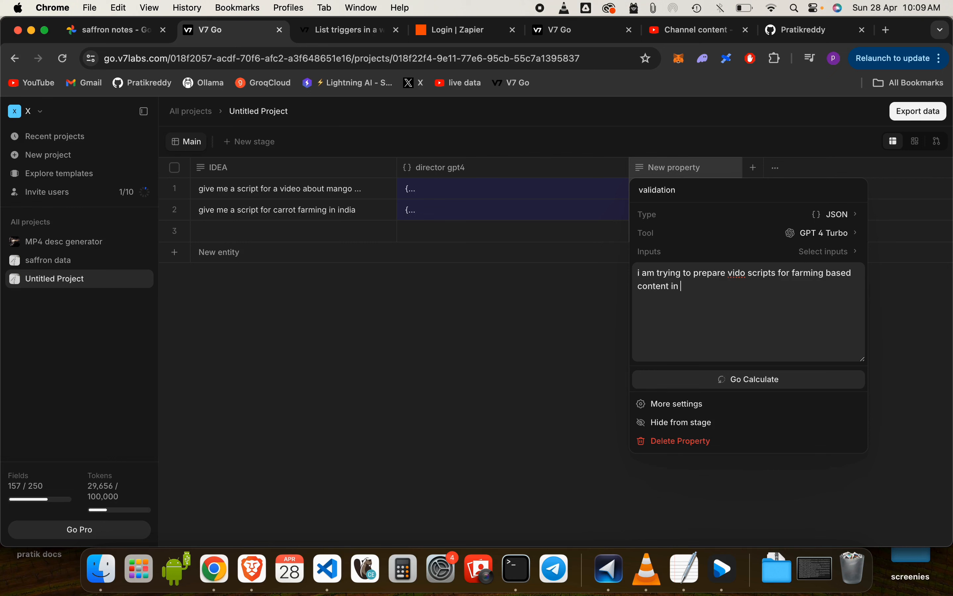
text(india please make sure my script)
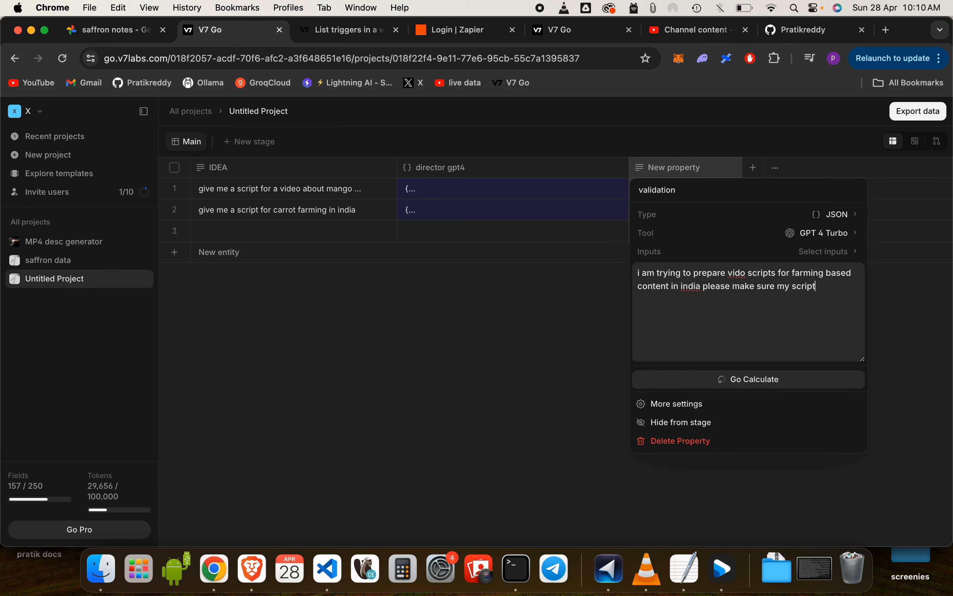
text(s are )
text(very d)
text(interesti)
text(ng an)
text(d fac)
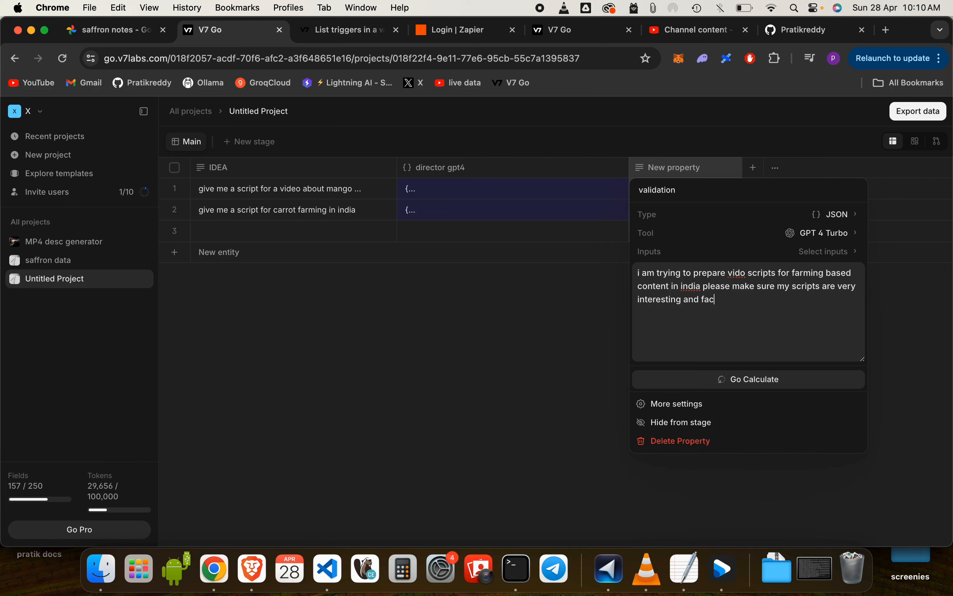
text(t based with a)
text( tendend)
Extend the prompt's first paragraph with "with a tendeancy for offers and cheap hacks for my viewers"
key(BackSpace)
key(BackSpace)
text(ancy )
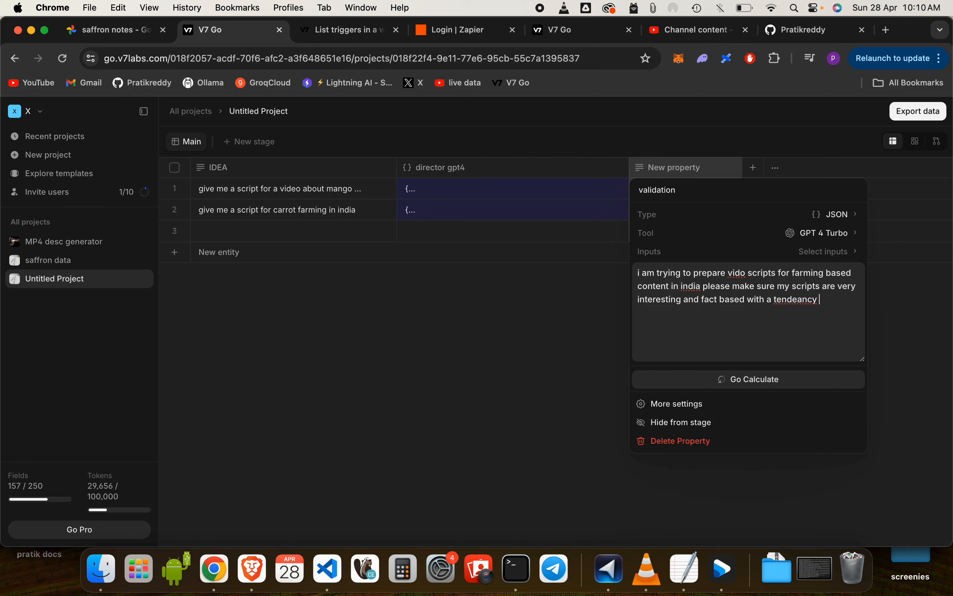
text(for offers and cheap hacks )
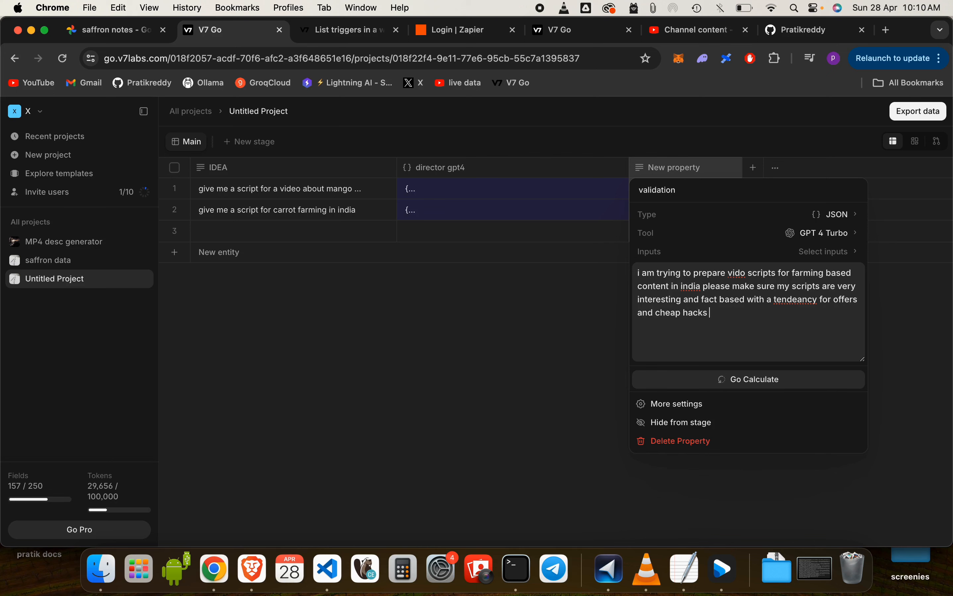
text(for my vie)
text(wers )
text(stick to the)
text( keys ex)
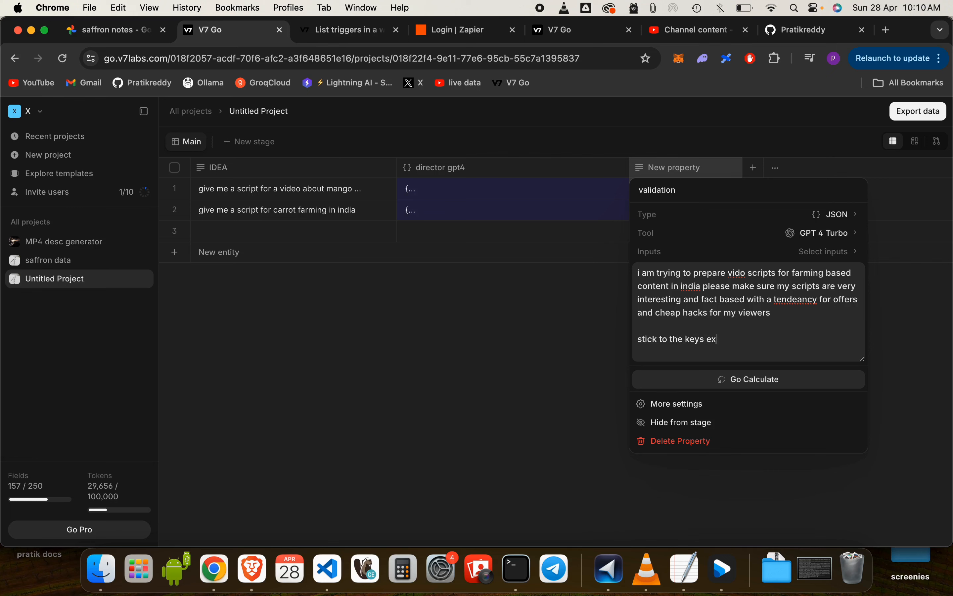
text(actly)
Add the instruction "stick to the keys exactly" as a separate paragraph in the prompt
key(Return)
key(Return)
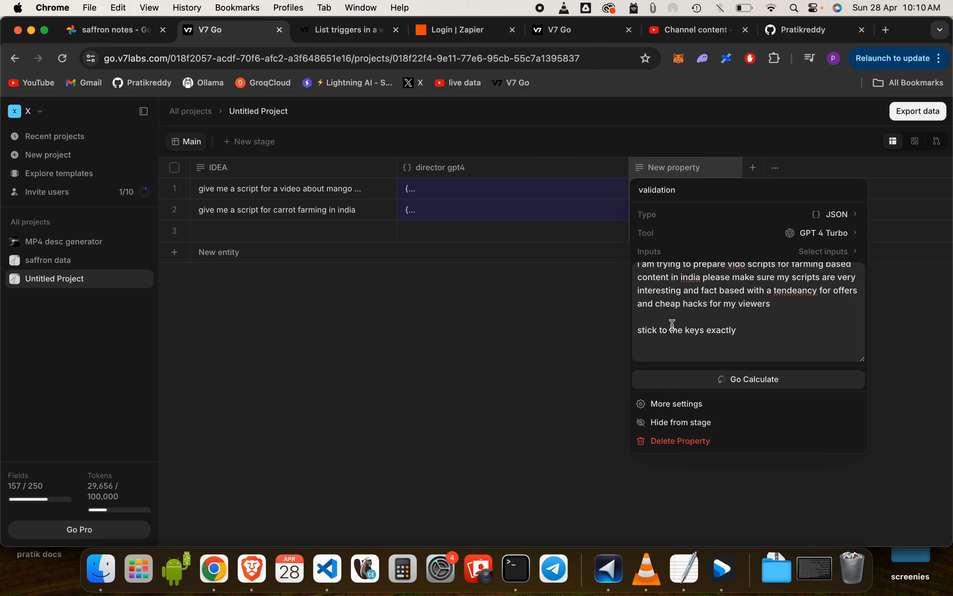
Add the paragraph "dall e will be used to creaate images from the visual prompts" to the prompt
text(dall e will be used to crea)
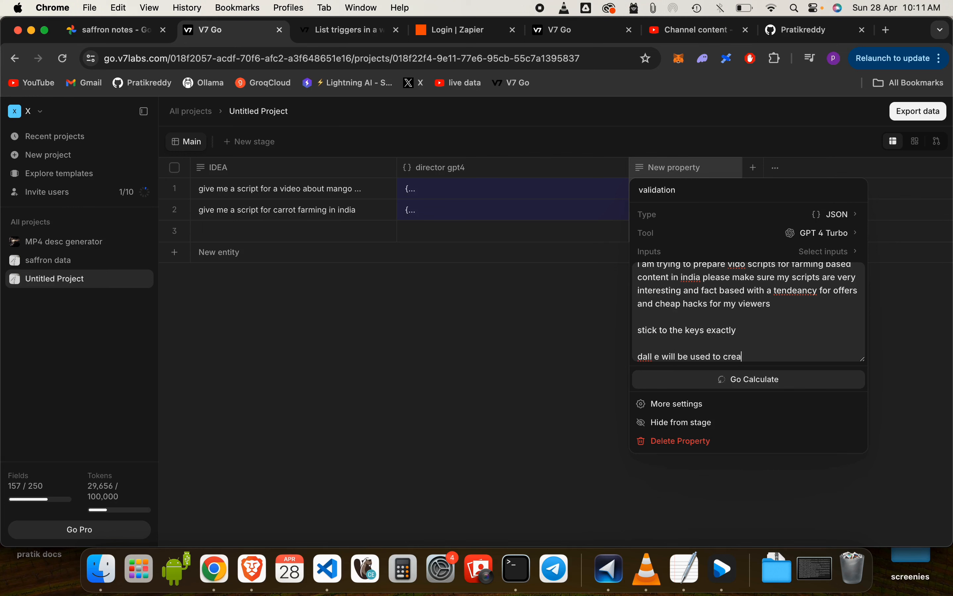
text(ate images from the visual prompts)
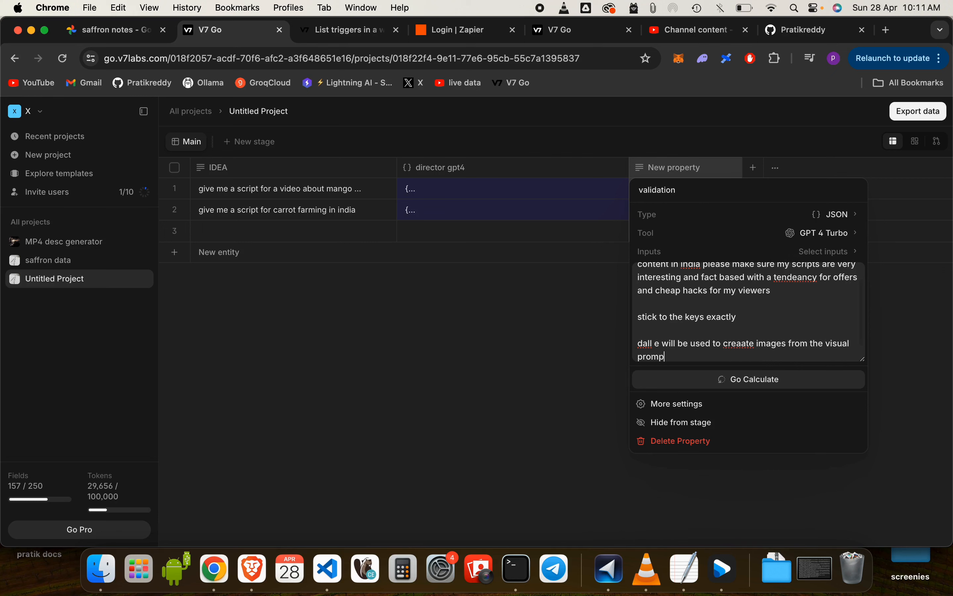
key(Return)
key(Return)
Add separate lines for the strengths of dall -e and "weaknesses of dall - e" to the end of the prompt
text(st)
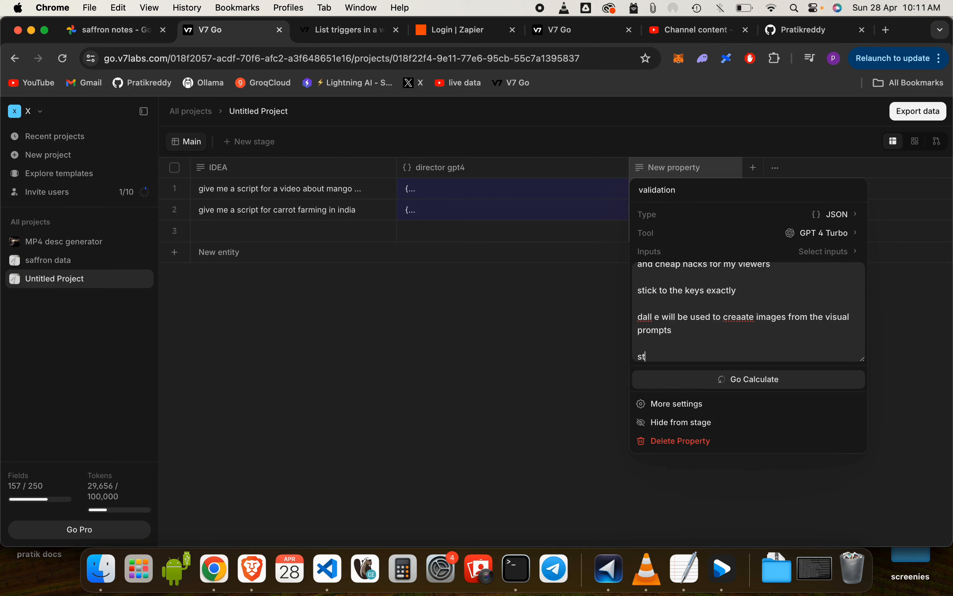
text(rengths of dalle -e)
key(Return)
key(Return)
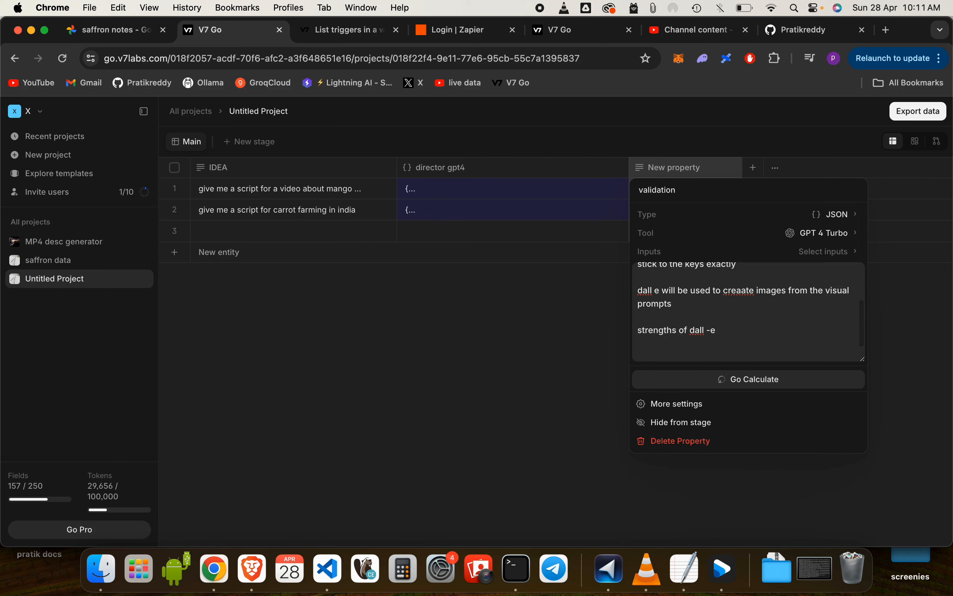
text(weaknesses of da)
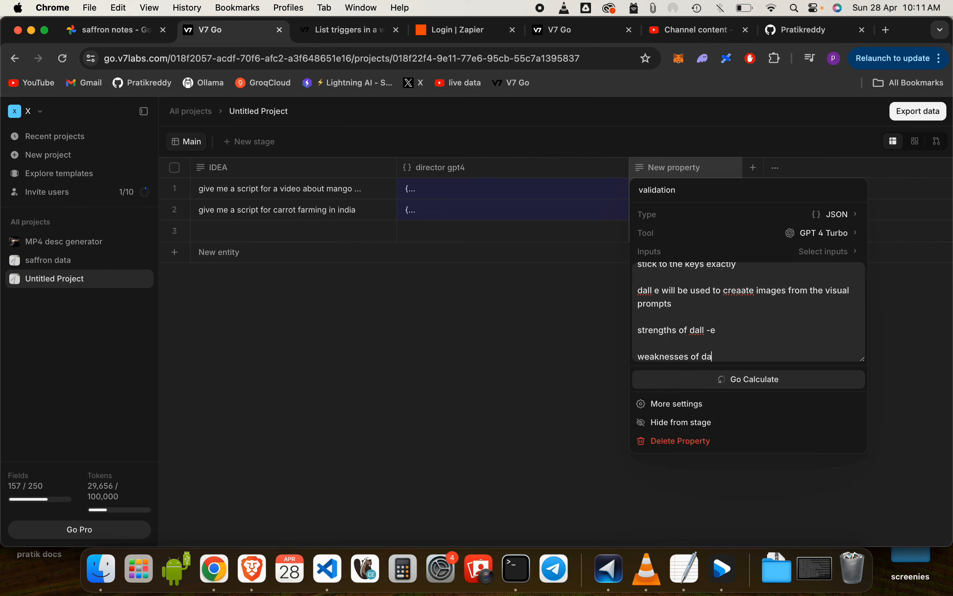
text(ll e)
key(BackSpace)
text(- e)
Correct the strengths line to read "strengths of dall - e" and set director gpt4 as the validation property's input
click(711, 331)
scroll(737, 323, down, 1)
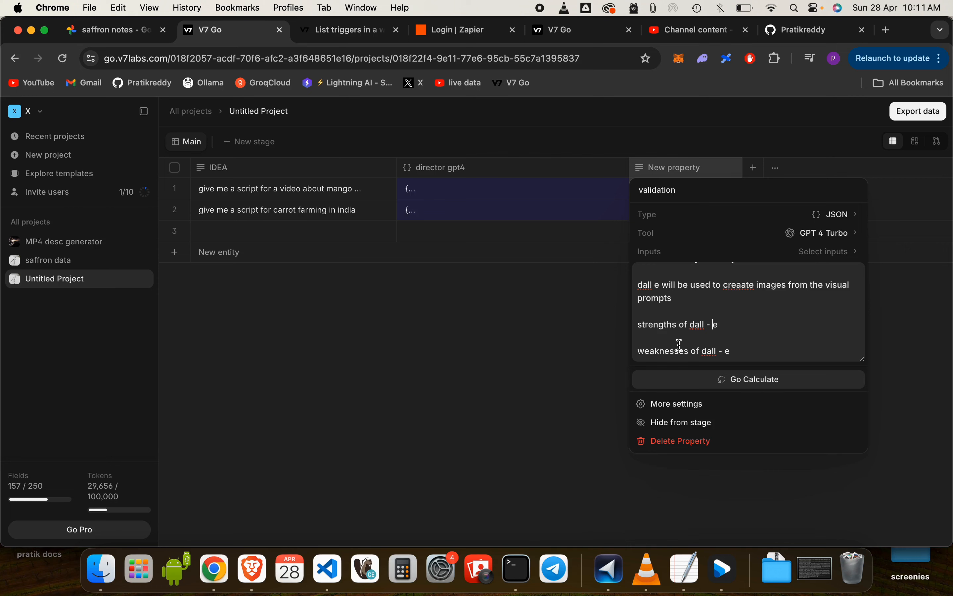
click(821, 253)
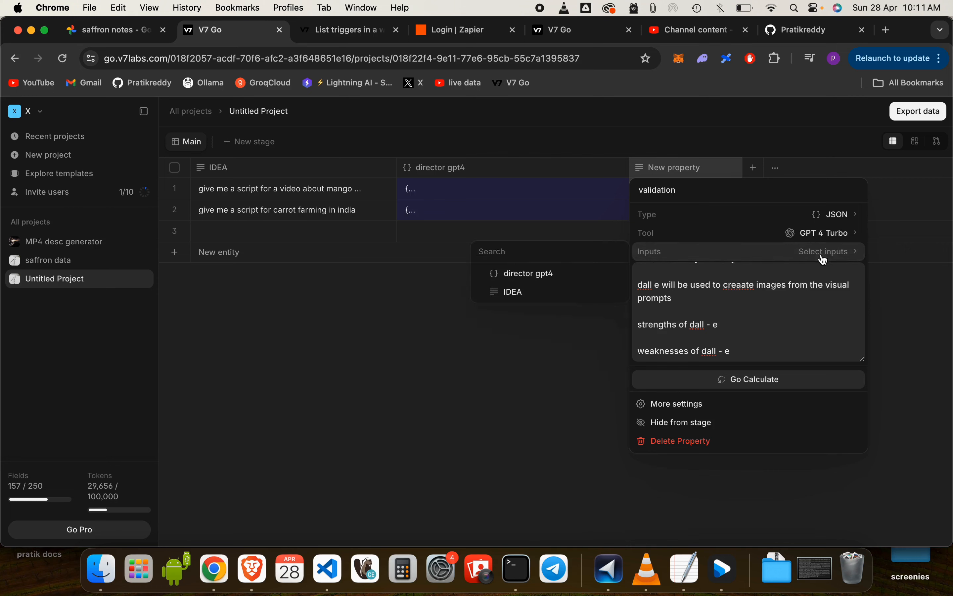
click(558, 276)
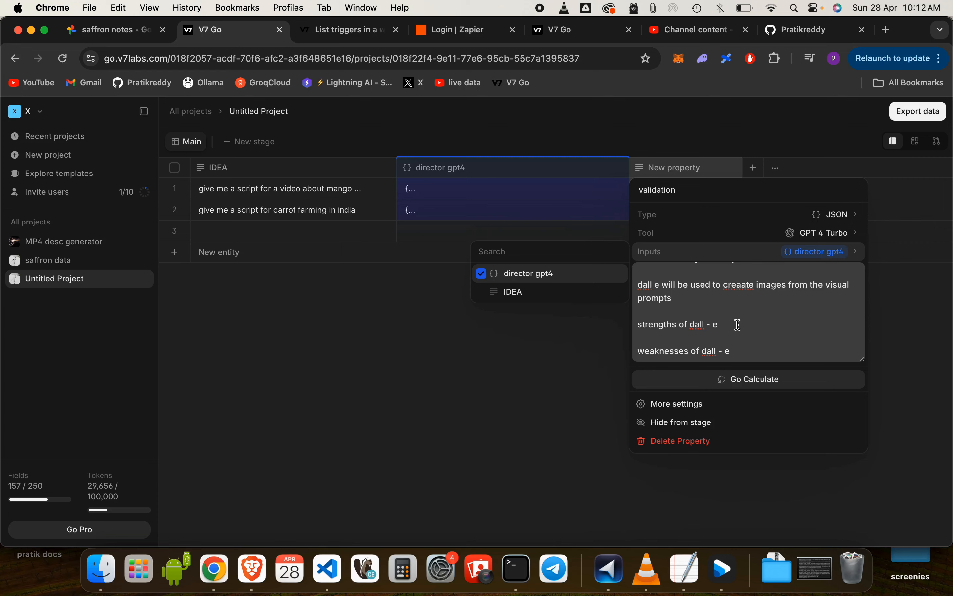
Switch to YouTube Studio, look through the channel's video list, and open the channel dashboard
click(698, 30)
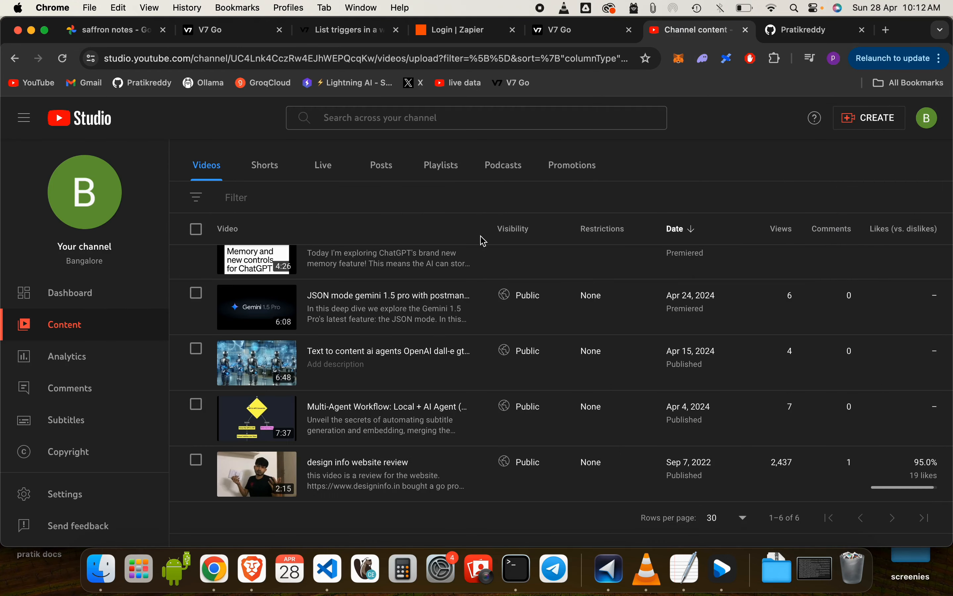
scroll(382, 389, up, 3)
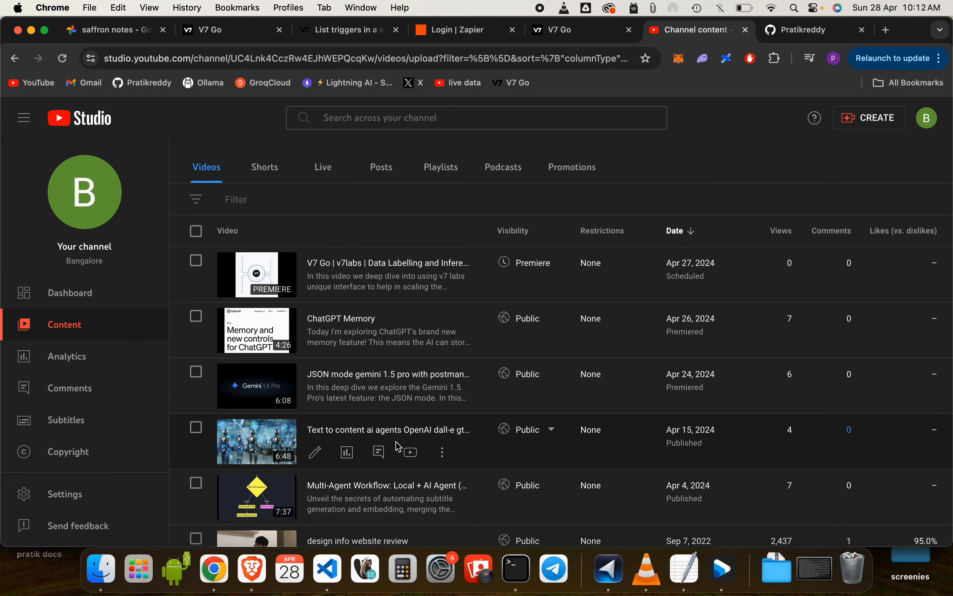
scroll(553, 182, up, 1)
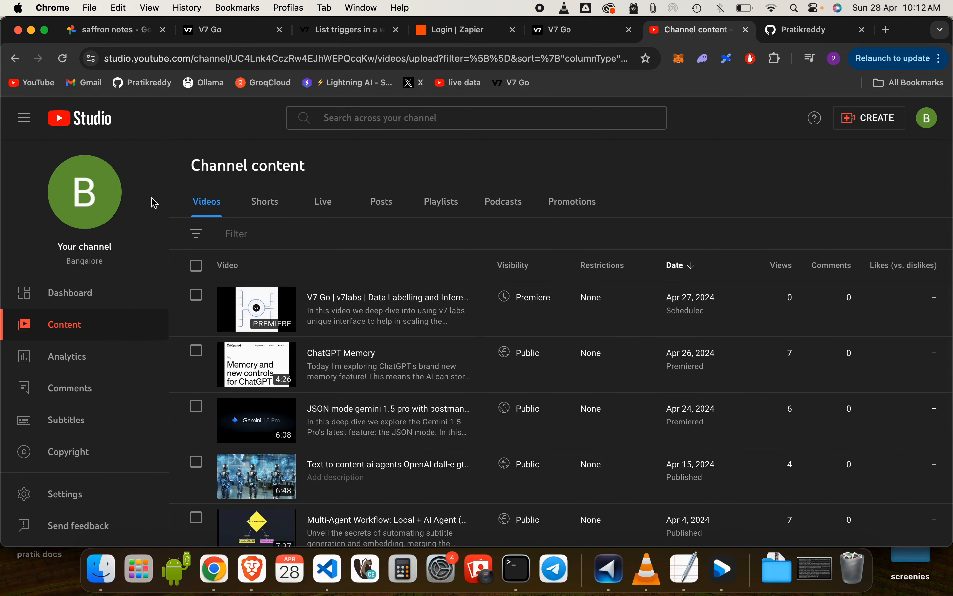
click(79, 298)
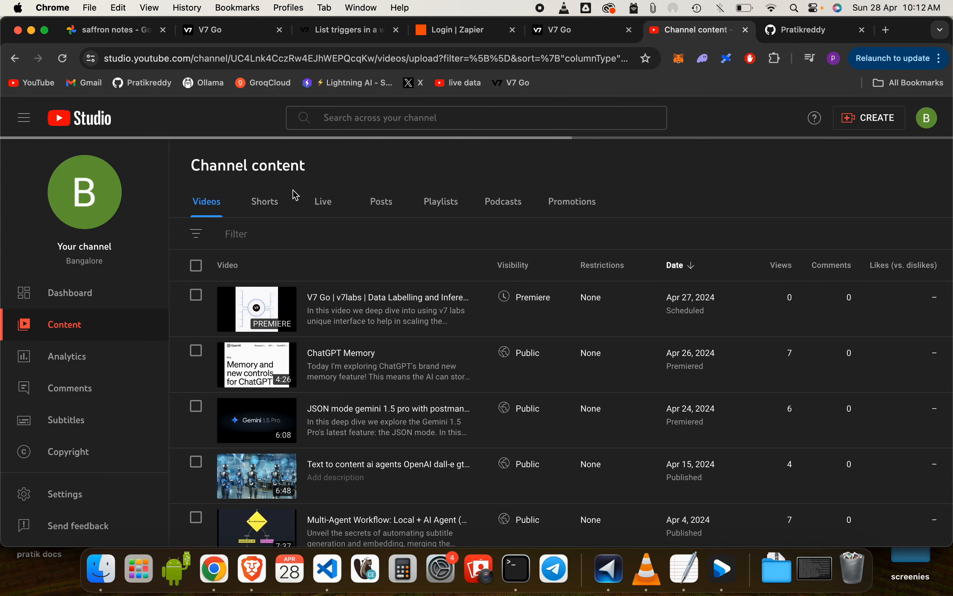